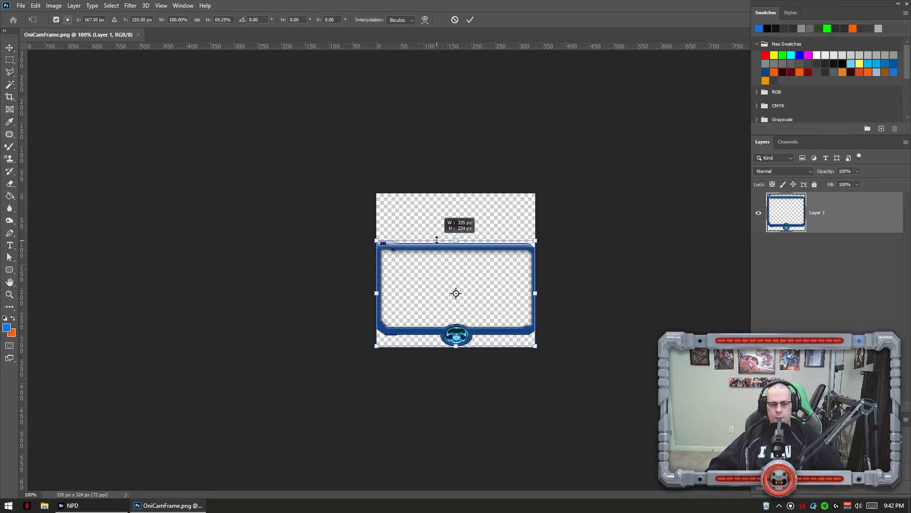
# Resize the canvas to 1280 by 720 pixels.
pyautogui.press('Escape')
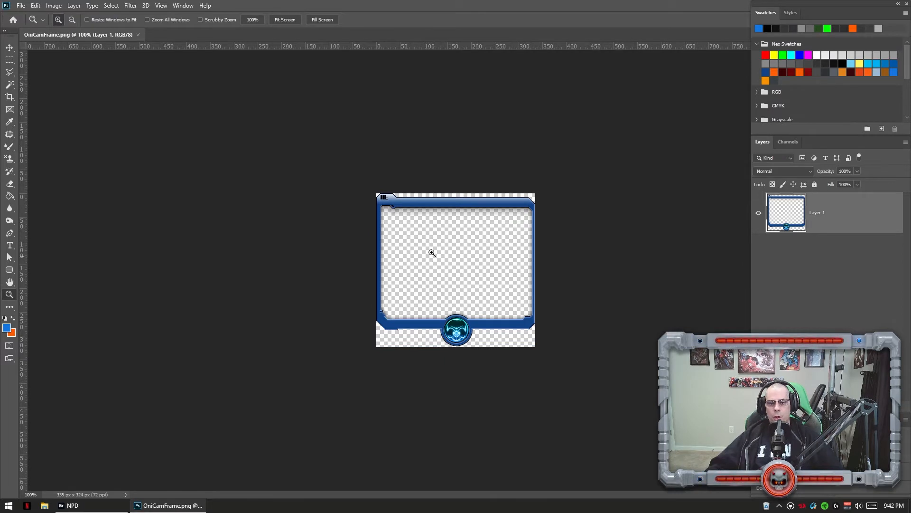
pyautogui.click(54, 5)
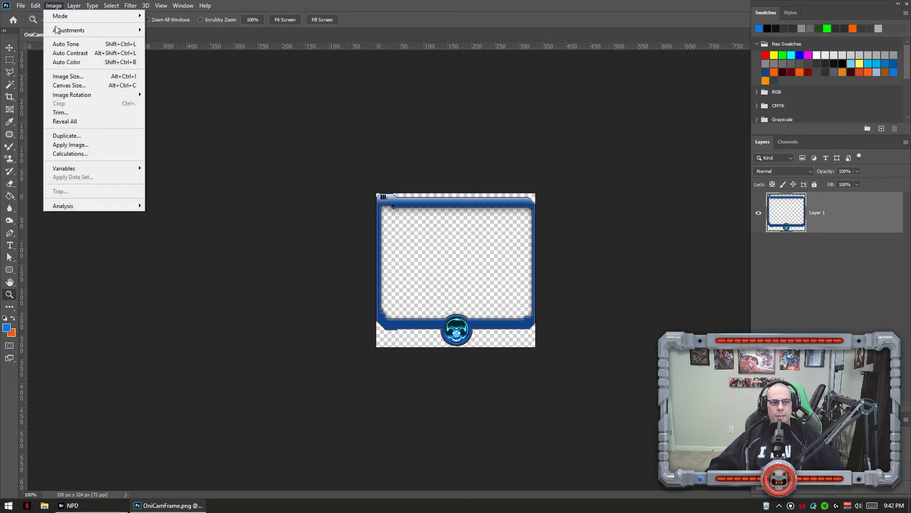
pyautogui.click(64, 89)
pyautogui.doubleClick(444, 163)
pyautogui.write('1280')
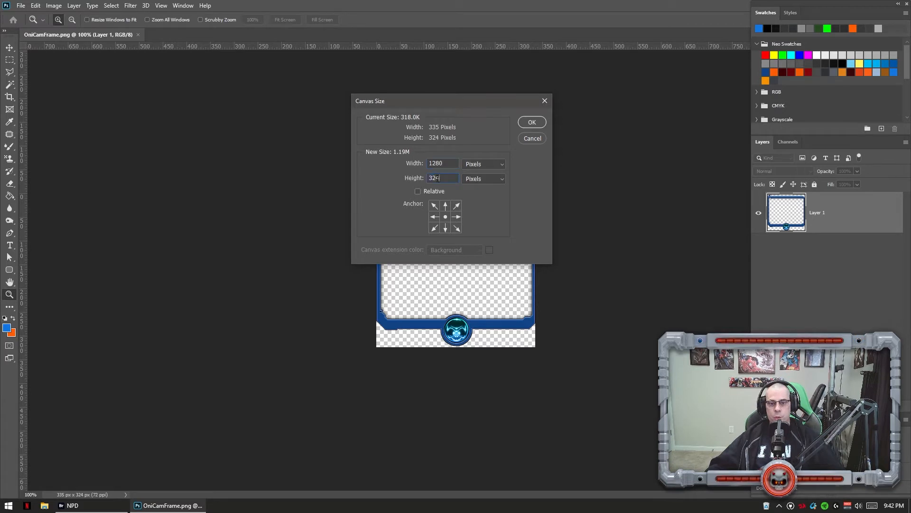
pyautogui.write('720')
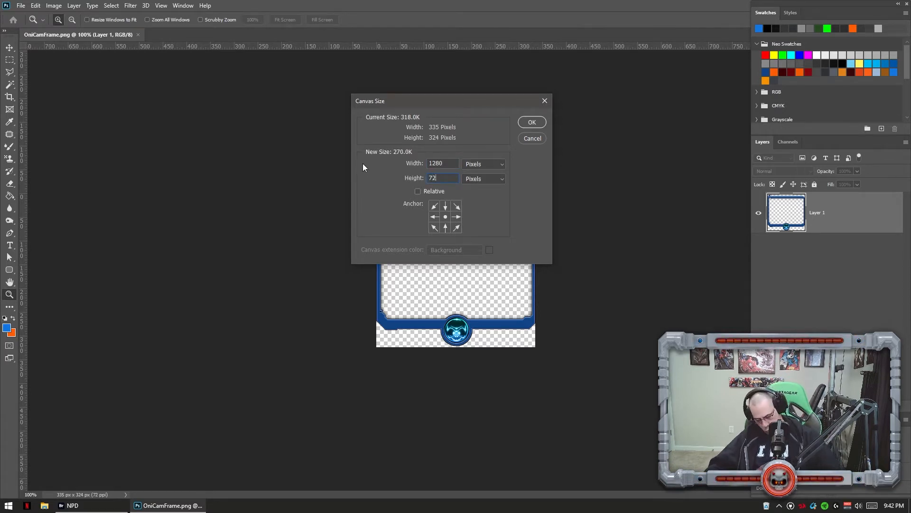
pyautogui.click(530, 124)
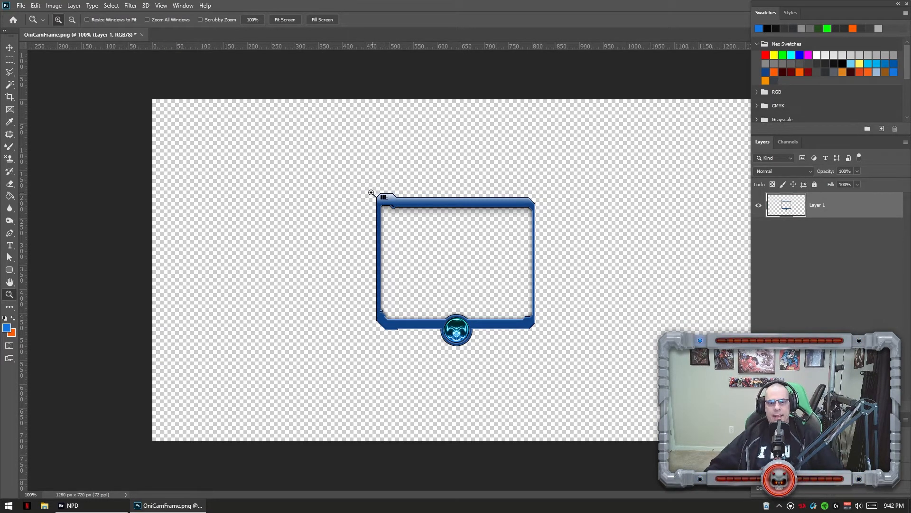
# Add a horizontal guide along the top inner edge of the frame border.
pyautogui.moveTo(369, 184); pyautogui.dragTo(421, 232)
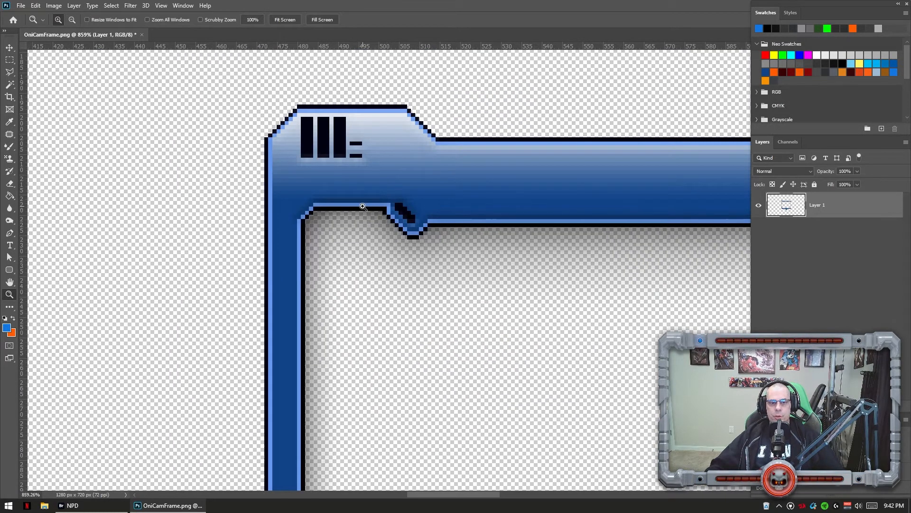
pyautogui.click(359, 208)
pyautogui.keyDown('alt'); pyautogui.click(357, 211); pyautogui.keyUp('alt')
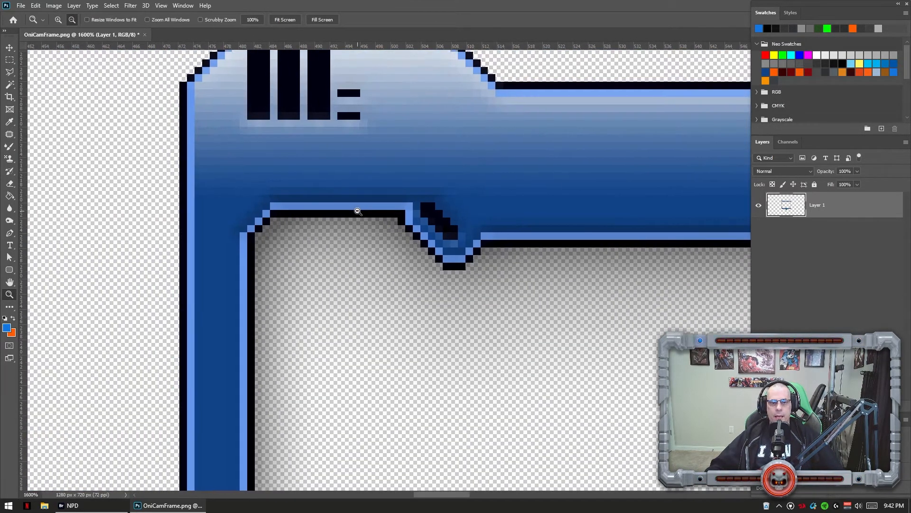
pyautogui.keyDown('alt'); pyautogui.click(357, 211); pyautogui.keyUp('alt')
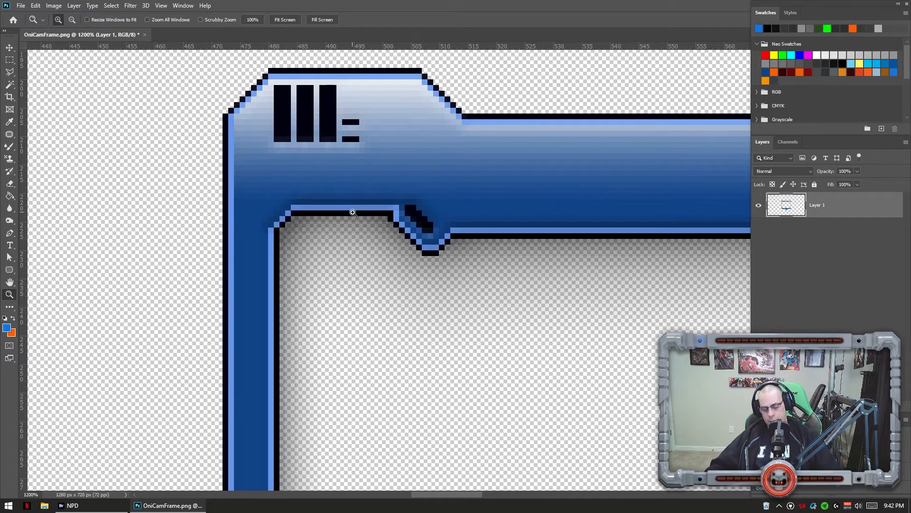
pyautogui.press('m')
pyautogui.moveTo(344, 213); pyautogui.dragTo(364, 194)
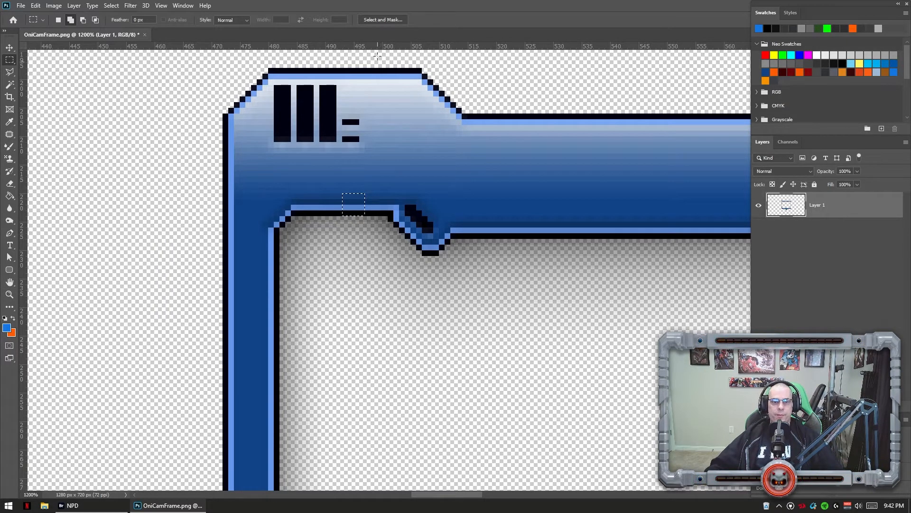
pyautogui.moveTo(375, 45); pyautogui.dragTo(366, 194)
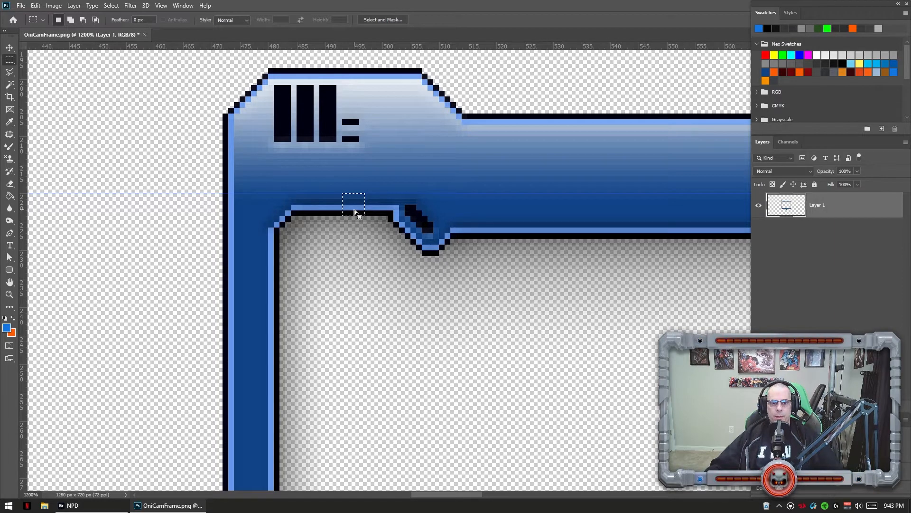
# Add a horizontal guide along the bottom inner edge of the frame border.
pyautogui.press('z')
pyautogui.rightClick(388, 253)
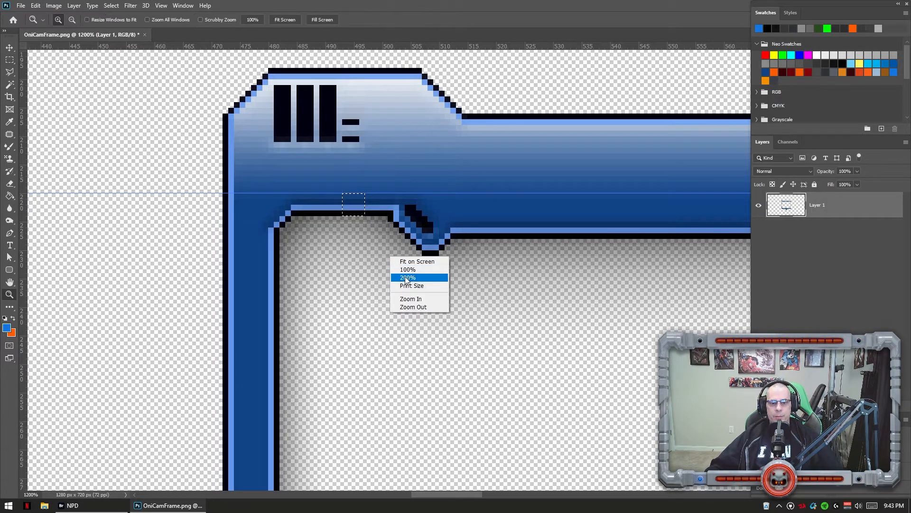
pyautogui.click(409, 280)
pyautogui.moveTo(478, 298); pyautogui.dragTo(547, 334)
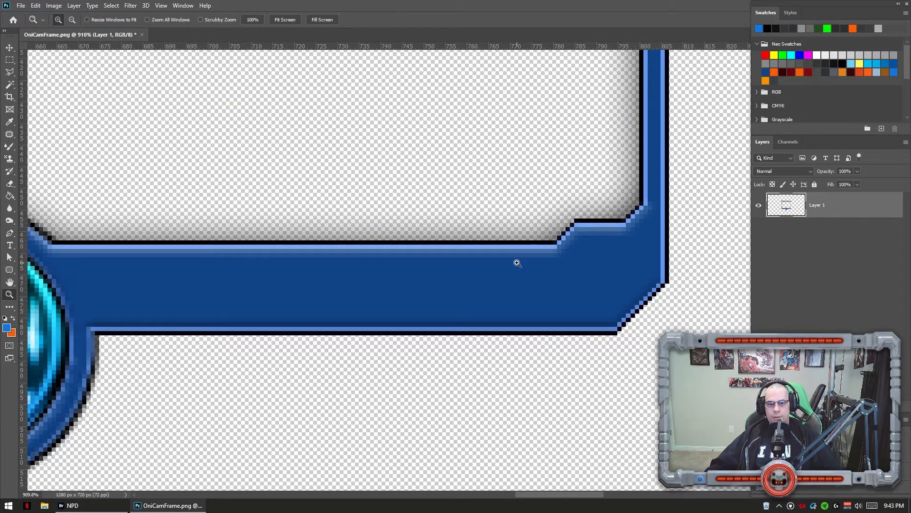
pyautogui.press('m')
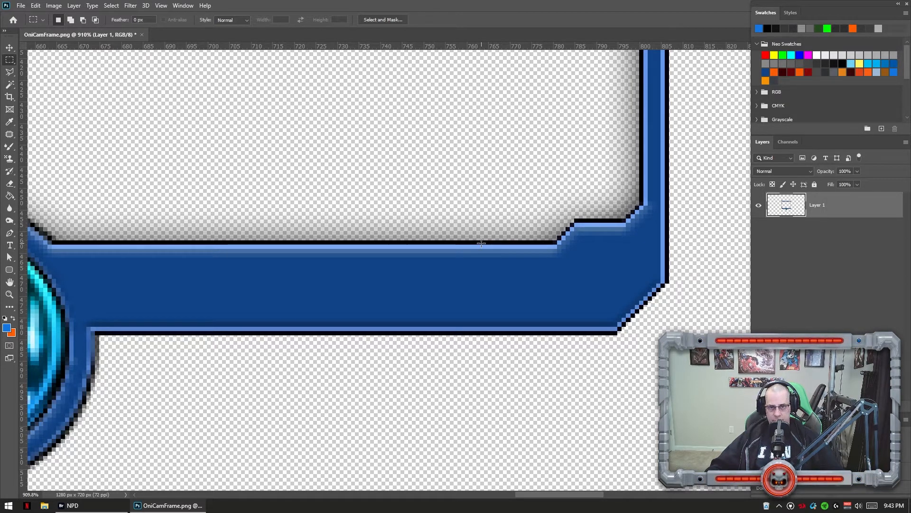
pyautogui.moveTo(480, 241); pyautogui.dragTo(501, 261)
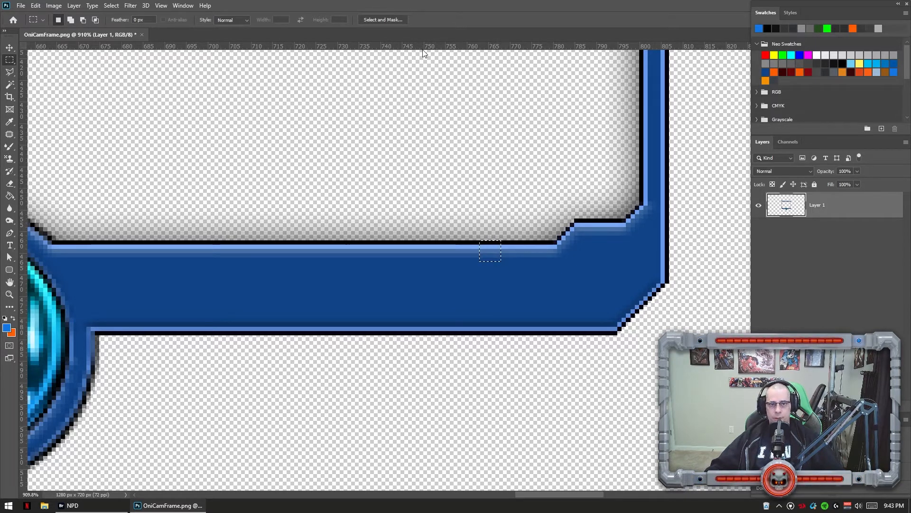
pyautogui.moveTo(429, 46); pyautogui.dragTo(429, 261)
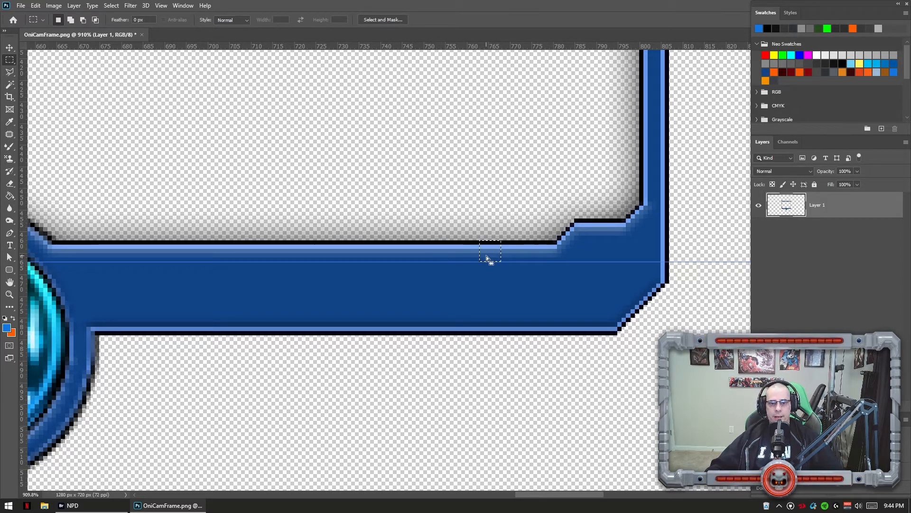
pyautogui.press('z')
pyautogui.rightClick(380, 175)
pyautogui.click(403, 187)
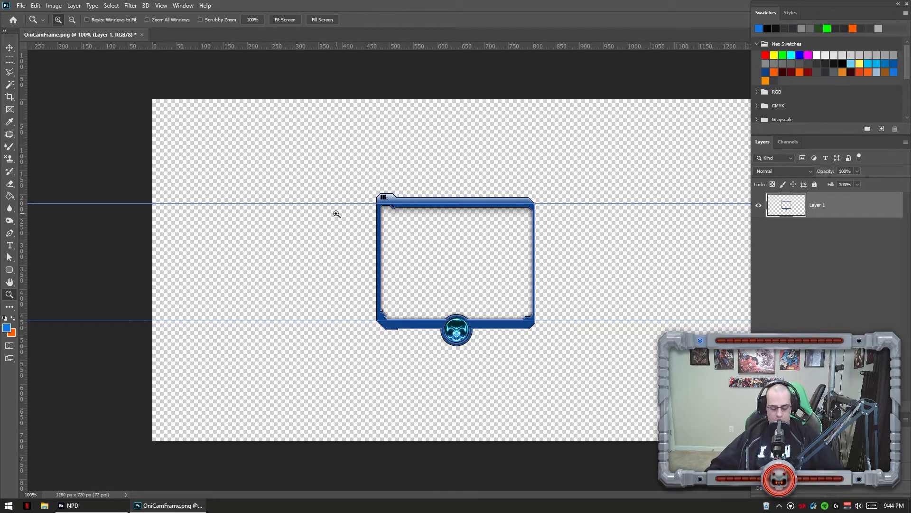
# Select the whole canvas and scale the selection vertically to fit between the two horizontal guides.
pyautogui.press('f')
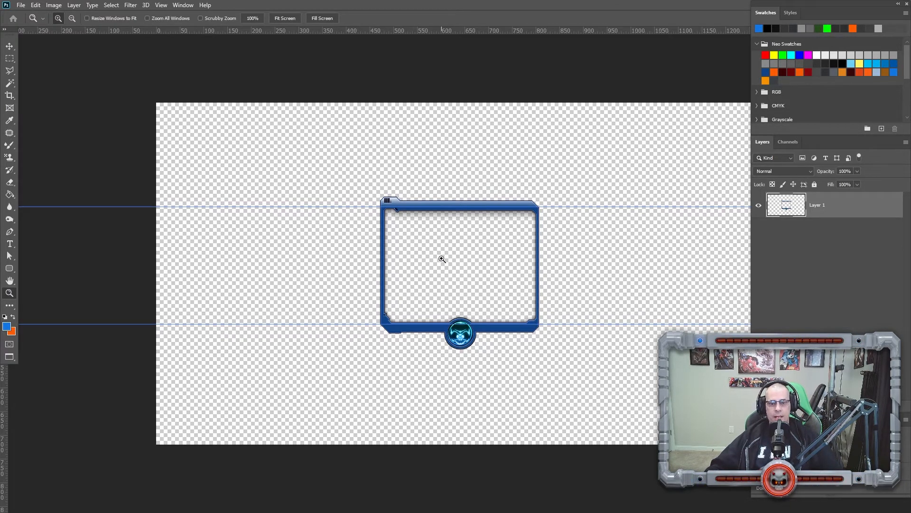
pyautogui.moveTo(454, 263); pyautogui.dragTo(385, 266)
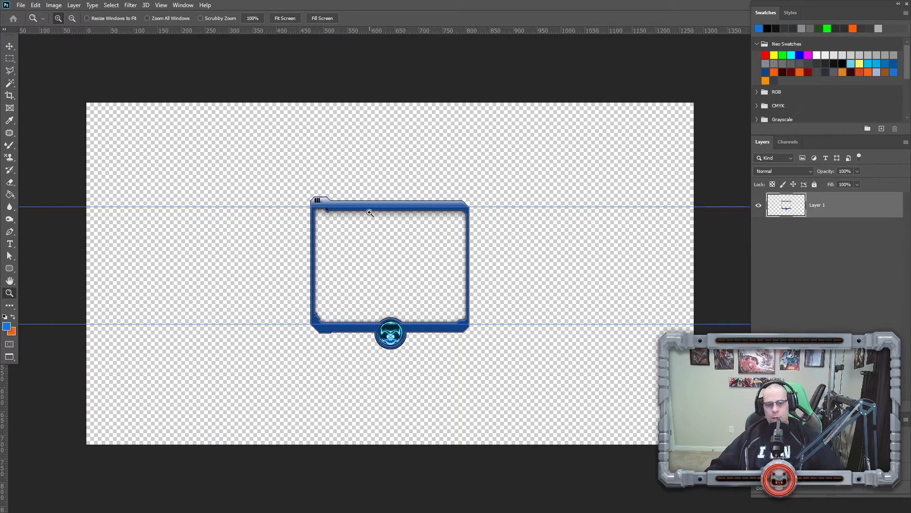
pyautogui.moveTo(373, 254); pyautogui.dragTo(370, 278)
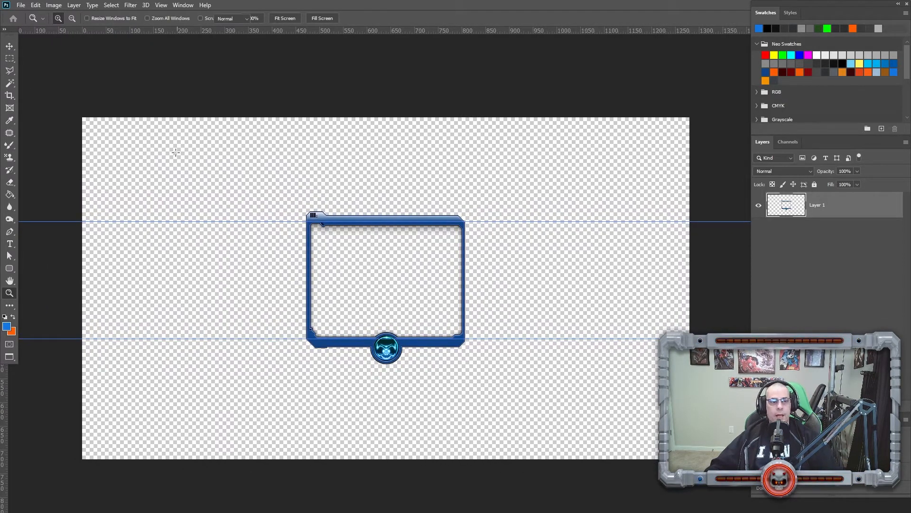
pyautogui.press('m')
pyautogui.moveTo(70, 109); pyautogui.dragTo(703, 474)
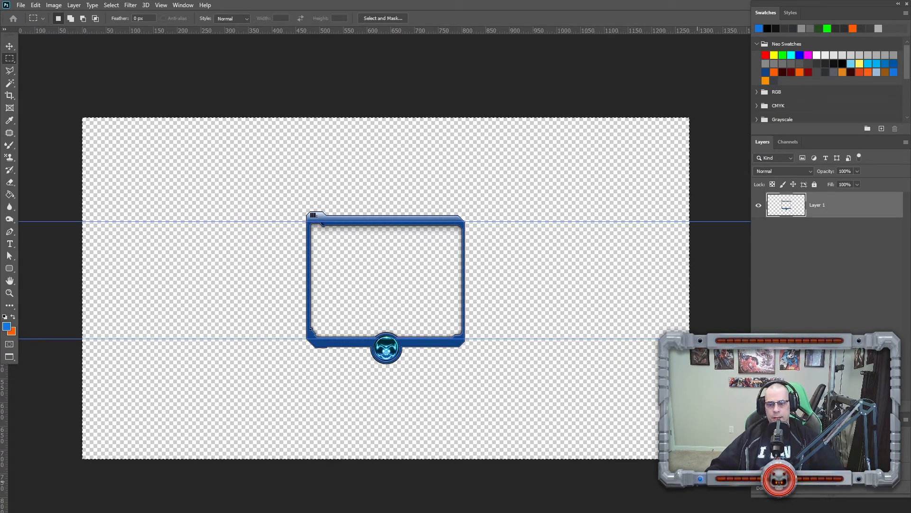
pyautogui.click(112, 5)
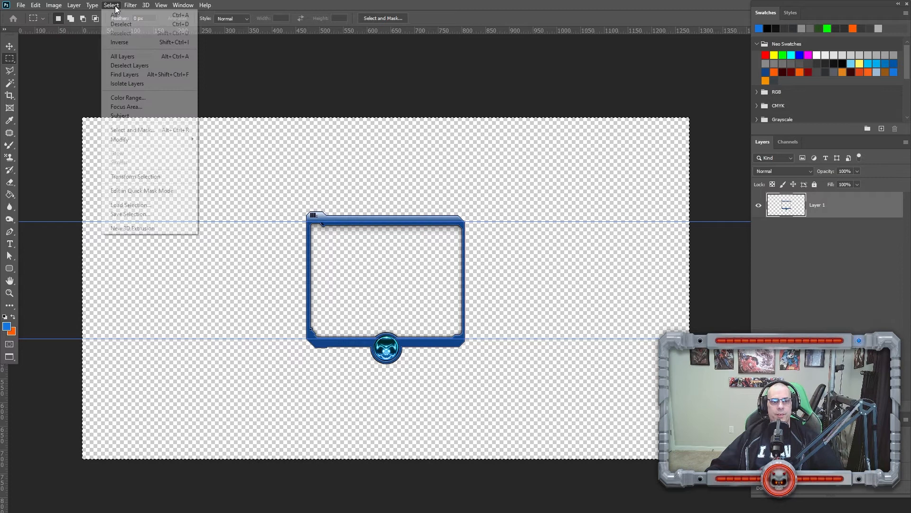
pyautogui.click(134, 176)
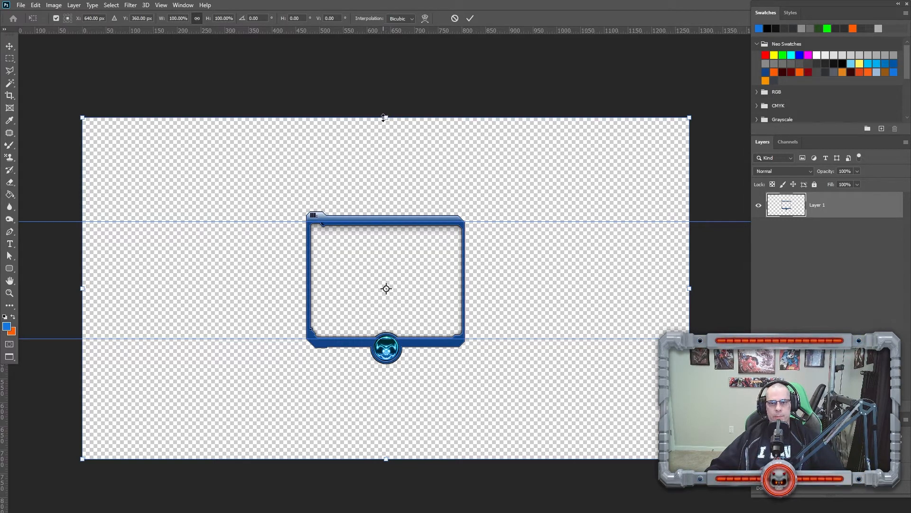
pyautogui.moveTo(385, 118); pyautogui.dragTo(375, 222)
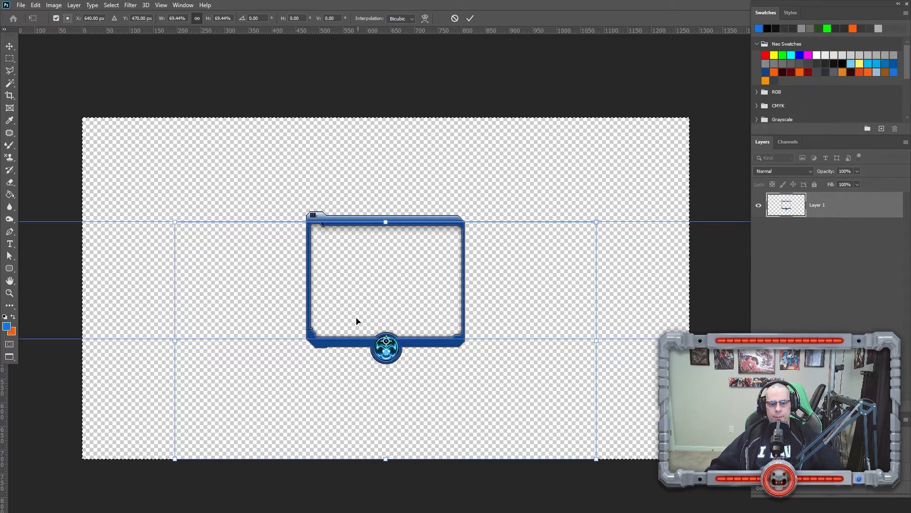
pyautogui.moveTo(384, 459); pyautogui.dragTo(373, 343)
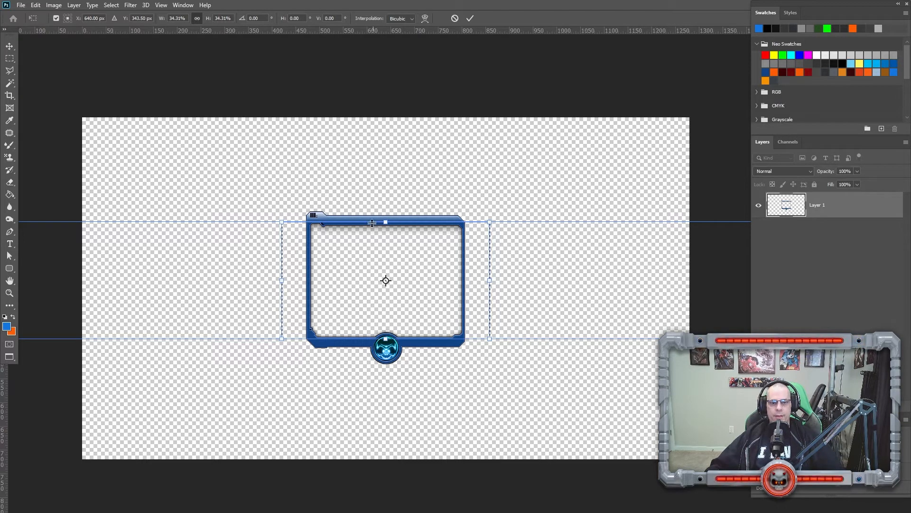
pyautogui.moveTo(384, 223); pyautogui.dragTo(378, 223)
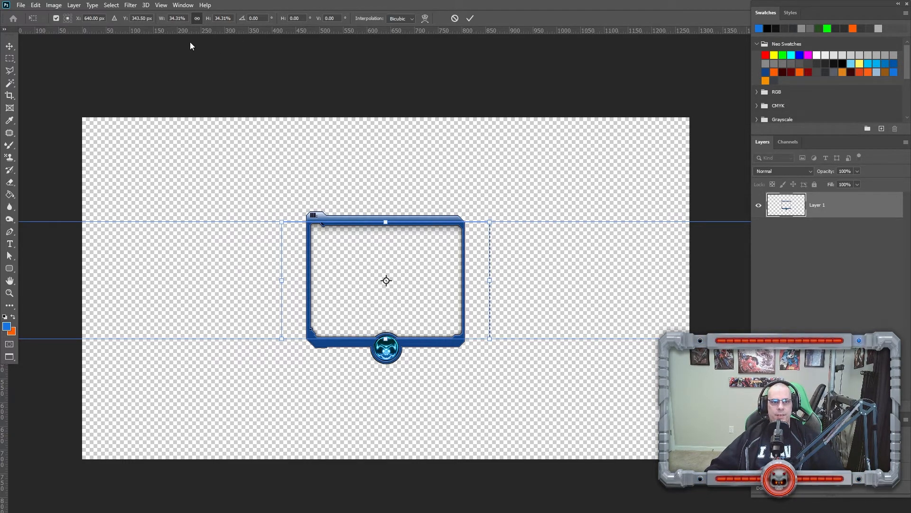
# Confirm snapping to guides is enabled and apply the selection transform.
pyautogui.click(161, 6)
pyautogui.moveTo(171, 223)
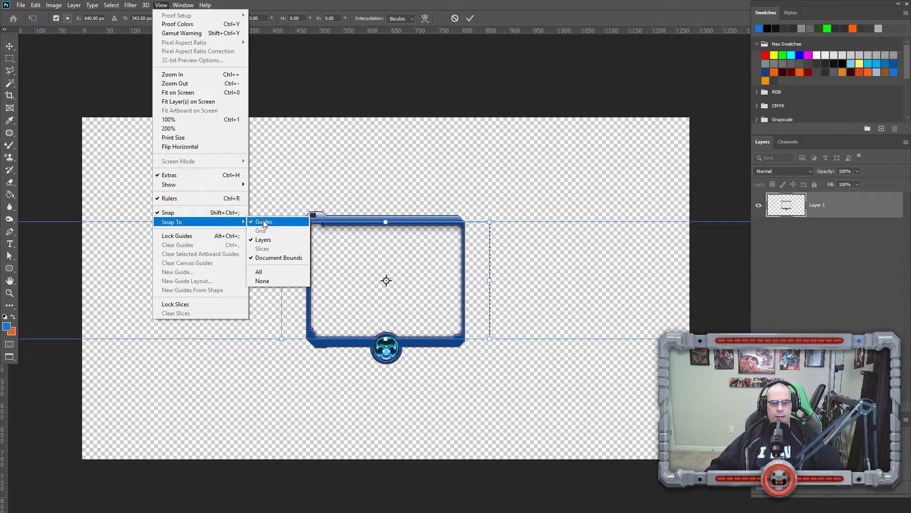
pyautogui.click(264, 223)
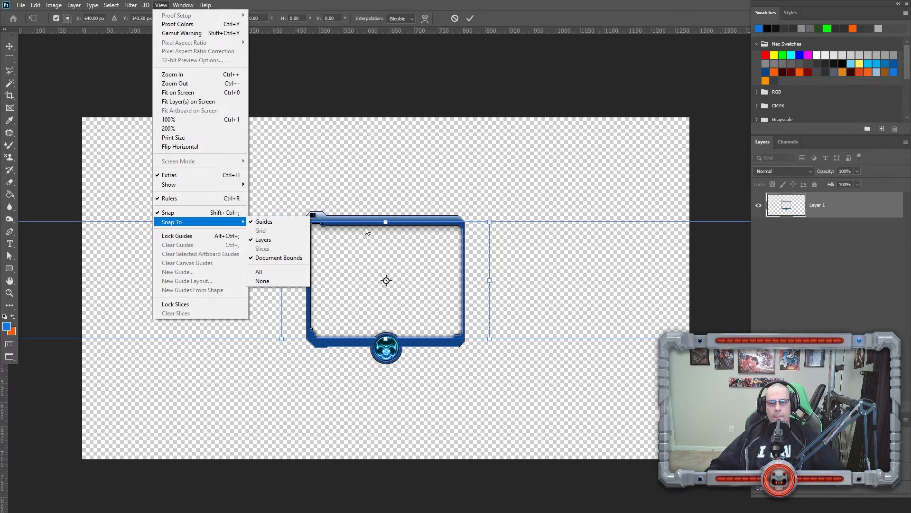
pyautogui.click(362, 242)
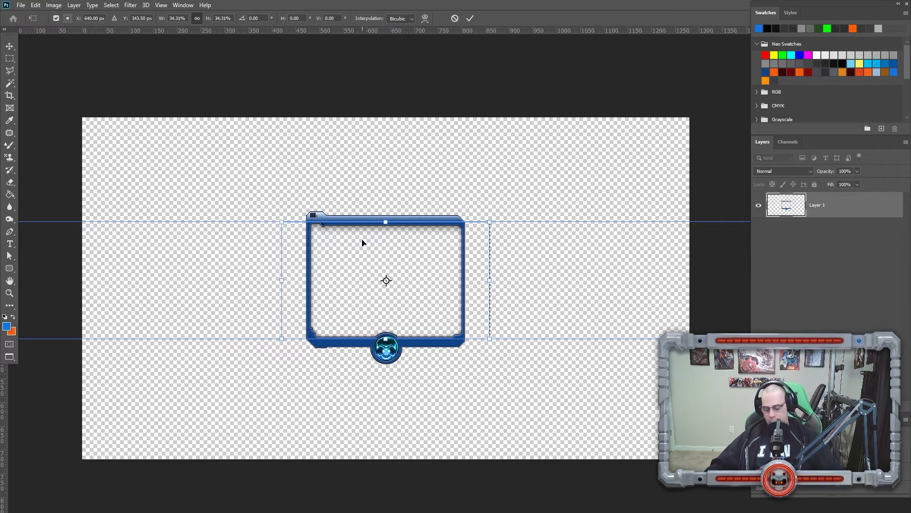
pyautogui.press('Return')
# Add vertical guides at the selection's left and right edges, then deselect.
pyautogui.press('m')
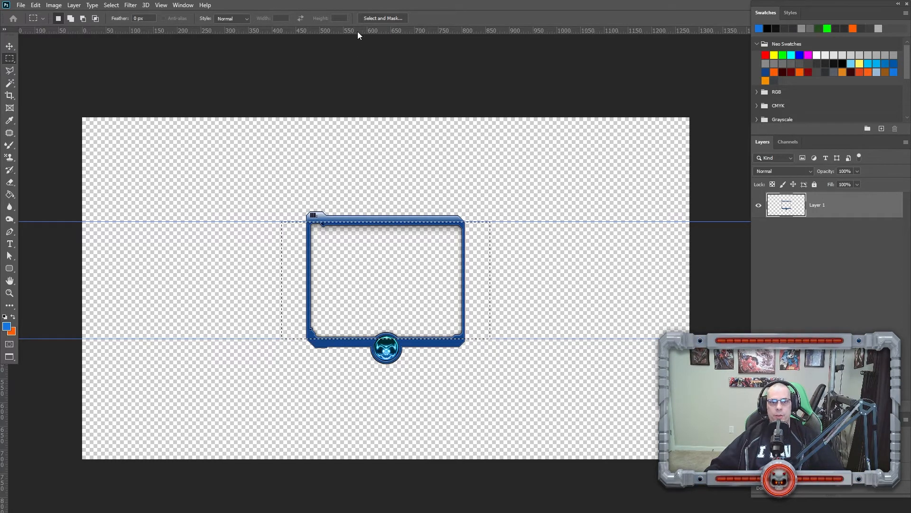
pyautogui.moveTo(355, 30); pyautogui.dragTo(282, 62)
pyautogui.moveTo(369, 30); pyautogui.dragTo(490, 87)
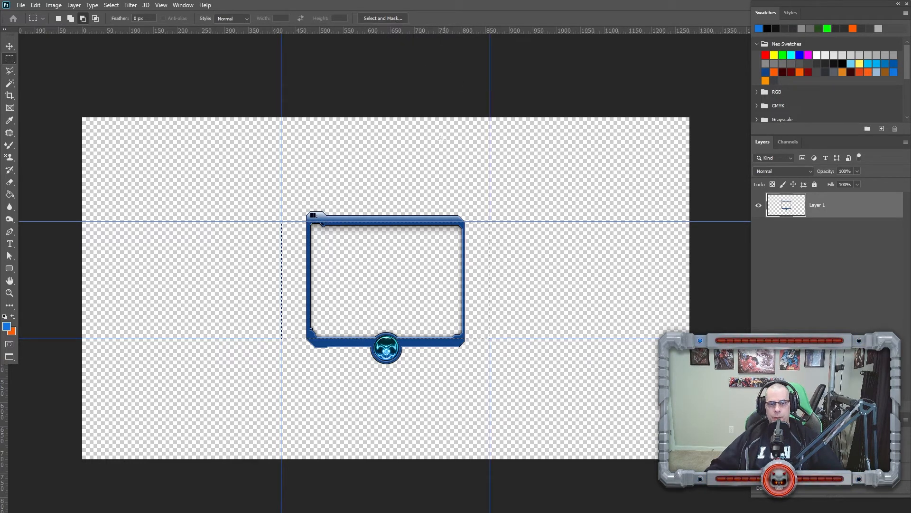
pyautogui.hotkey('ctrl', 'd')
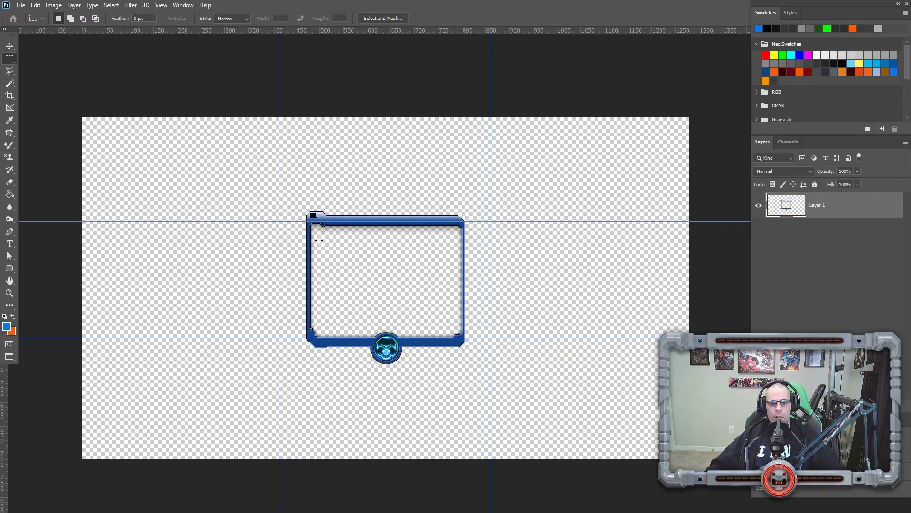
pyautogui.press('z')
pyautogui.click(334, 277)
pyautogui.click(334, 277)
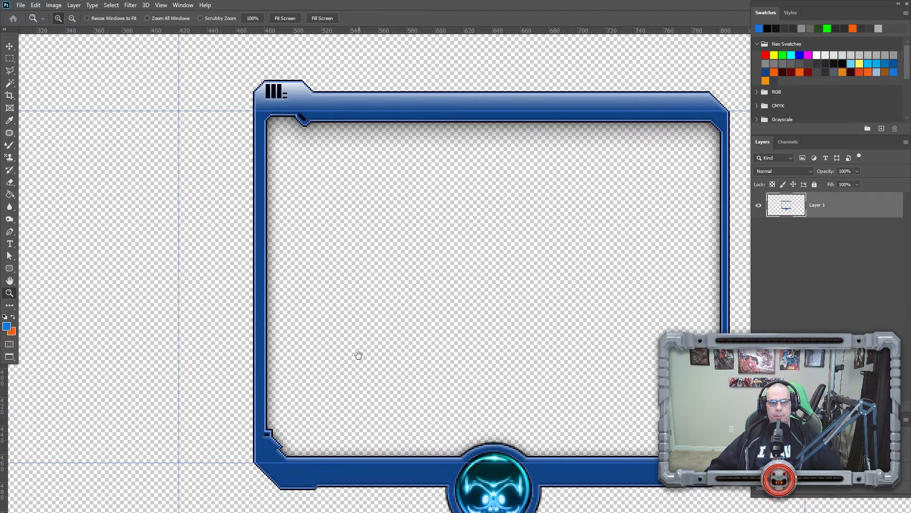
pyautogui.moveTo(358, 357); pyautogui.dragTo(338, 309)
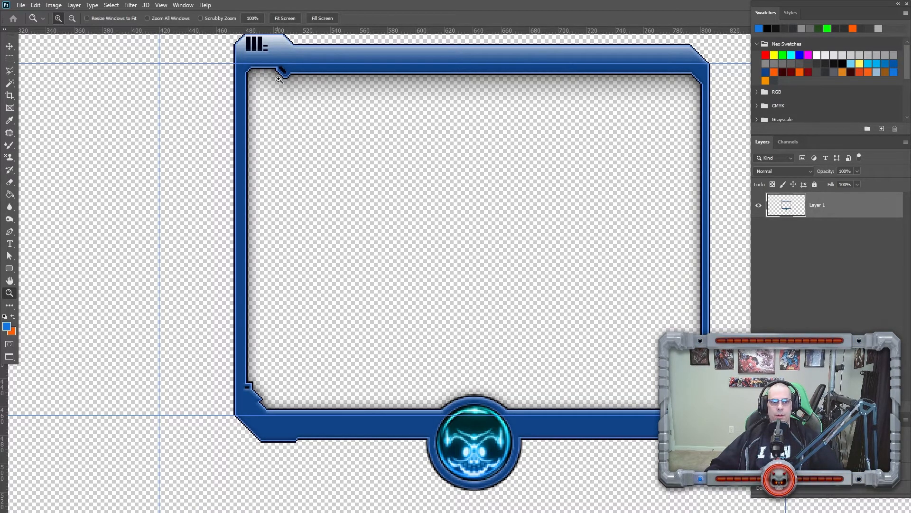
pyautogui.moveTo(352, 188)
pyautogui.mouseDown()
pyautogui.moveTo(342, 203)
pyautogui.moveTo(364, 196)
pyautogui.mouseUp()
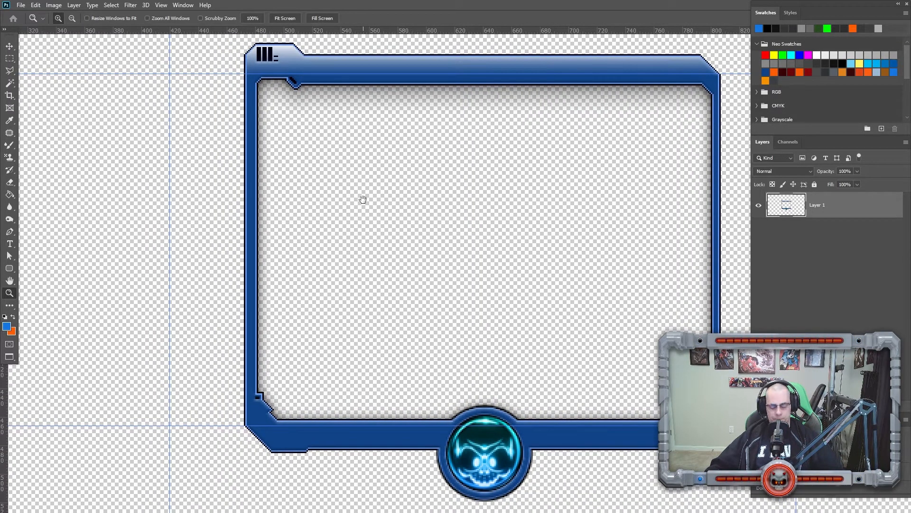
pyautogui.press('m')
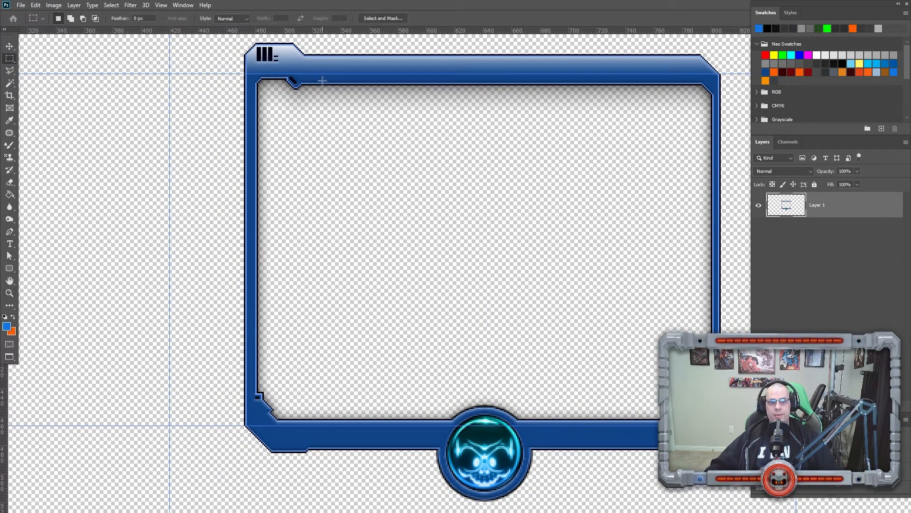
pyautogui.moveTo(338, 136); pyautogui.dragTo(306, 149)
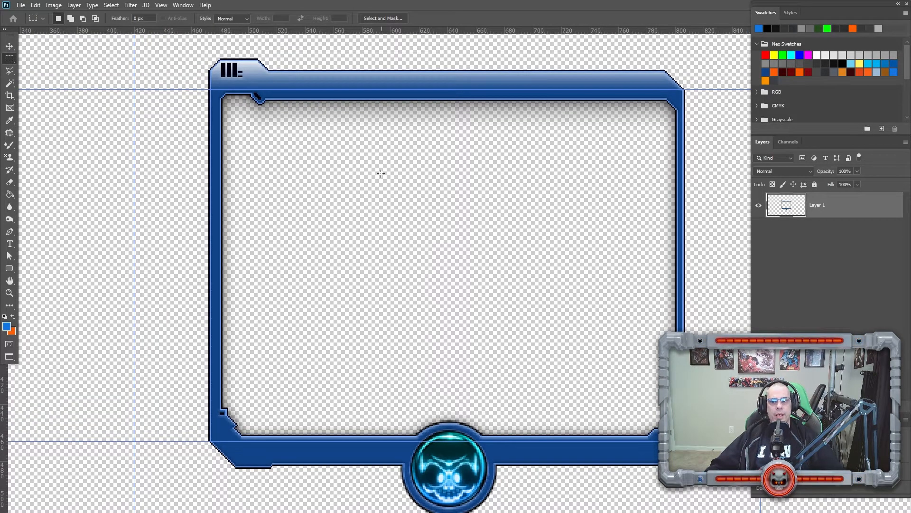
pyautogui.press('z')
pyautogui.keyDown('alt'); pyautogui.click(339, 194); pyautogui.keyUp('alt')
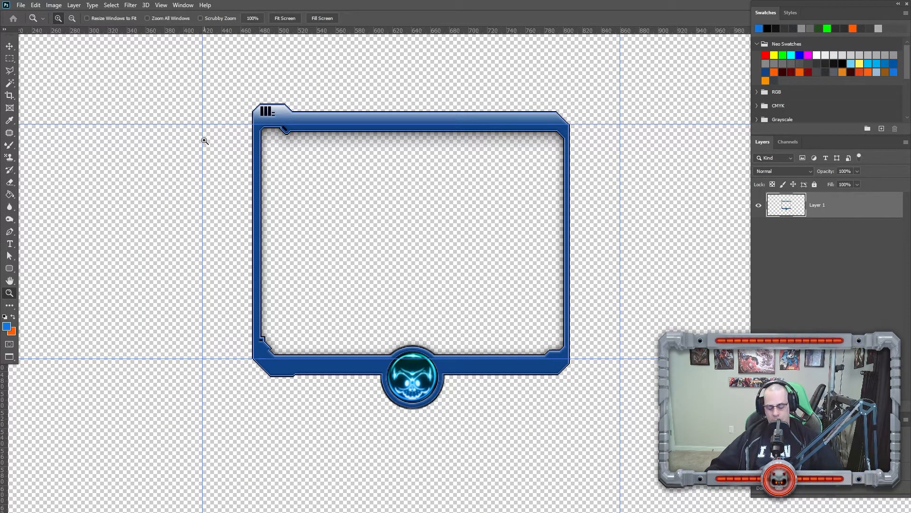
pyautogui.press('m')
pyautogui.moveTo(203, 124); pyautogui.dragTo(622, 359)
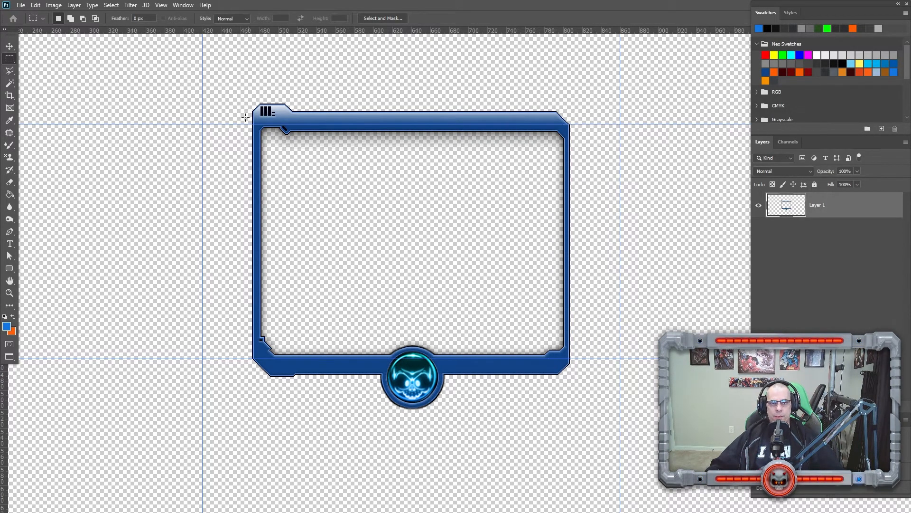
pyautogui.hotkey('ctrl', 'd')
# Select the frame's left side and move it left until its border lines up with the left vertical guide.
pyautogui.moveTo(234, 95); pyautogui.dragTo(321, 389)
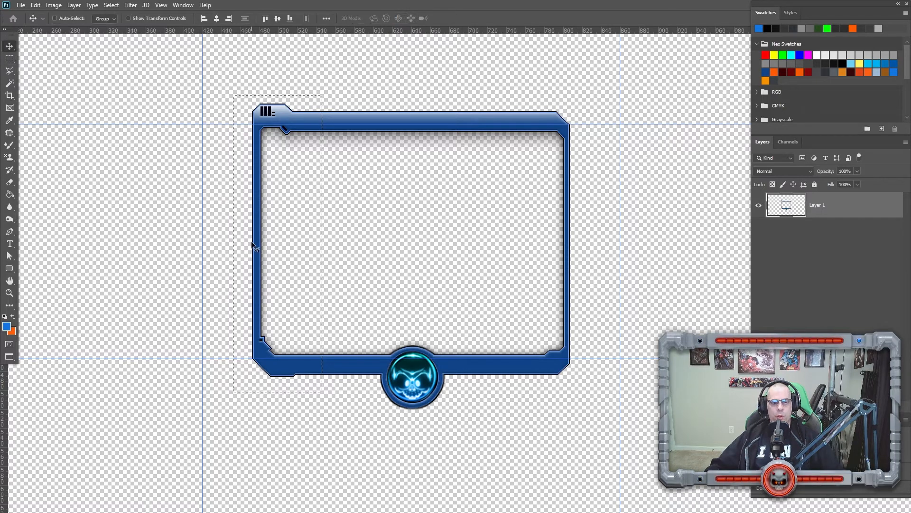
pyautogui.press('z')
pyautogui.moveTo(250, 232); pyautogui.dragTo(436, 273)
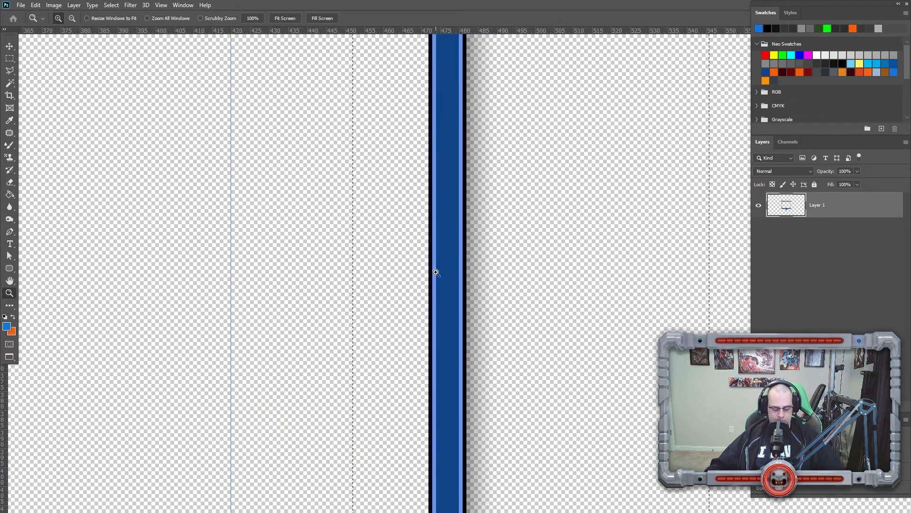
pyautogui.press('v')
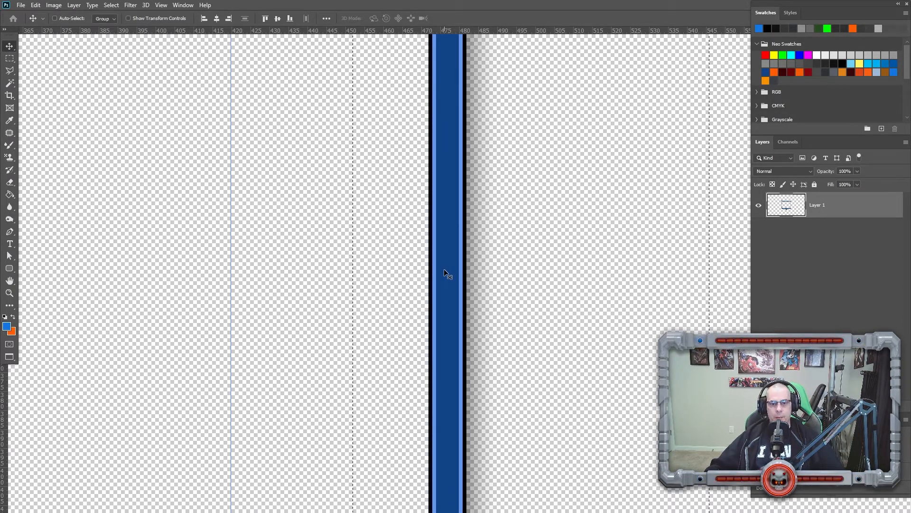
pyautogui.moveTo(444, 269); pyautogui.dragTo(275, 271)
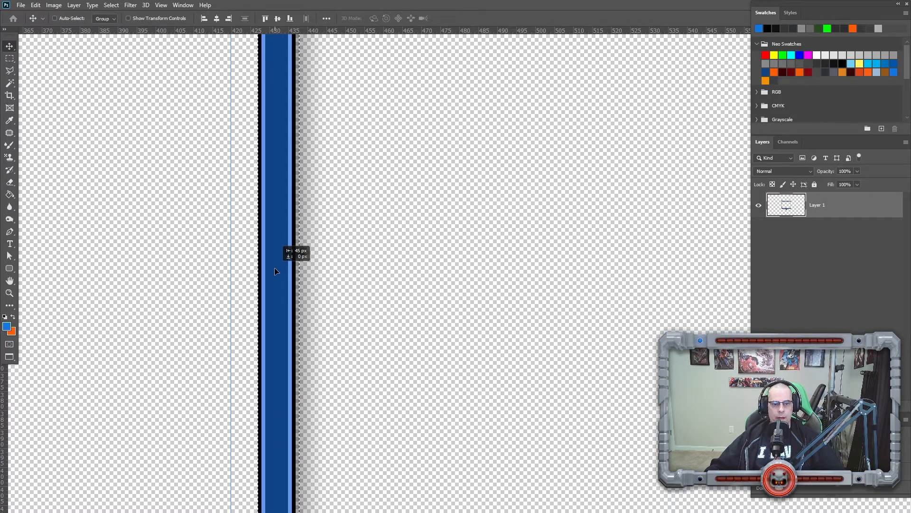
pyautogui.moveTo(276, 271); pyautogui.dragTo(222, 260)
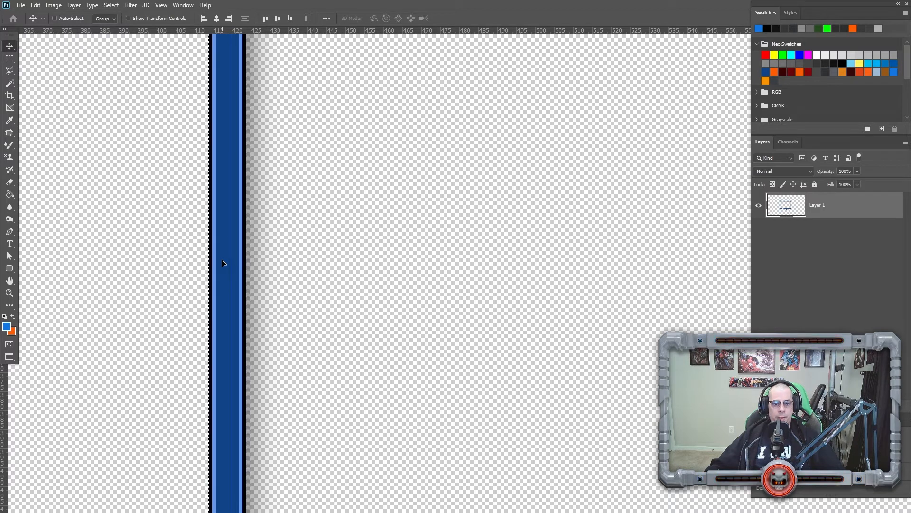
pyautogui.press('z')
pyautogui.moveTo(191, 215); pyautogui.dragTo(285, 270)
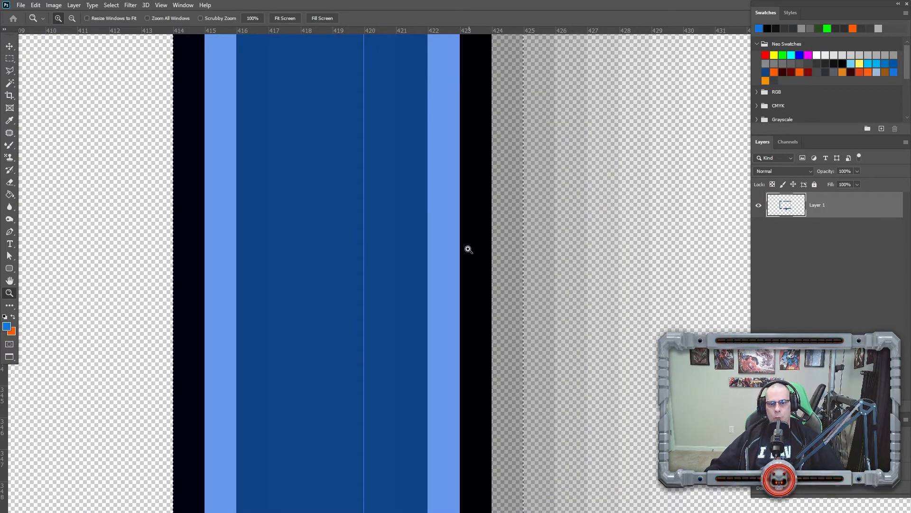
pyautogui.rightClick(375, 253)
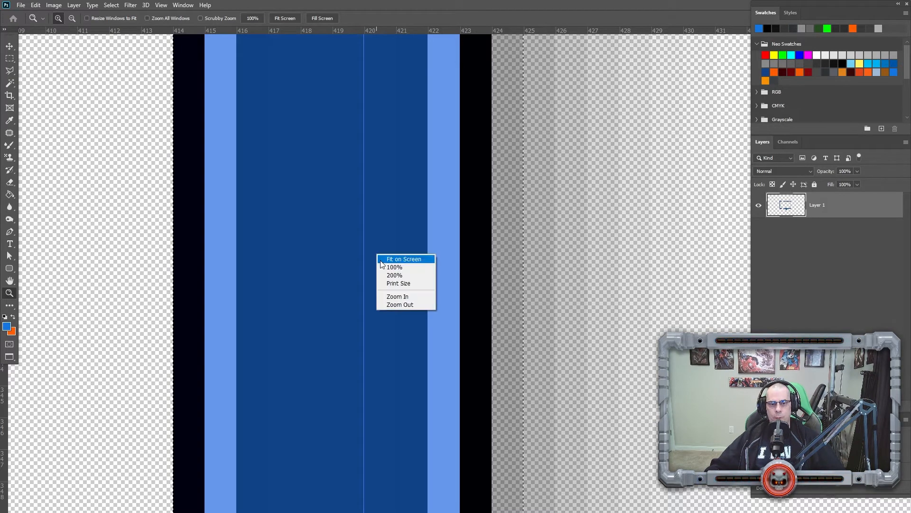
pyautogui.click(395, 267)
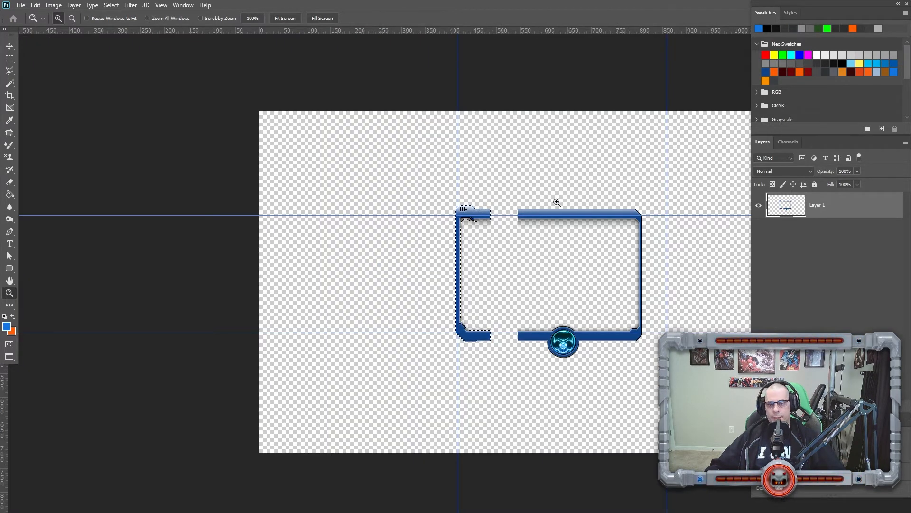
# Select the frame's right side and move it right until its border lines up with the right vertical guide.
pyautogui.moveTo(620, 302); pyautogui.dragTo(384, 312)
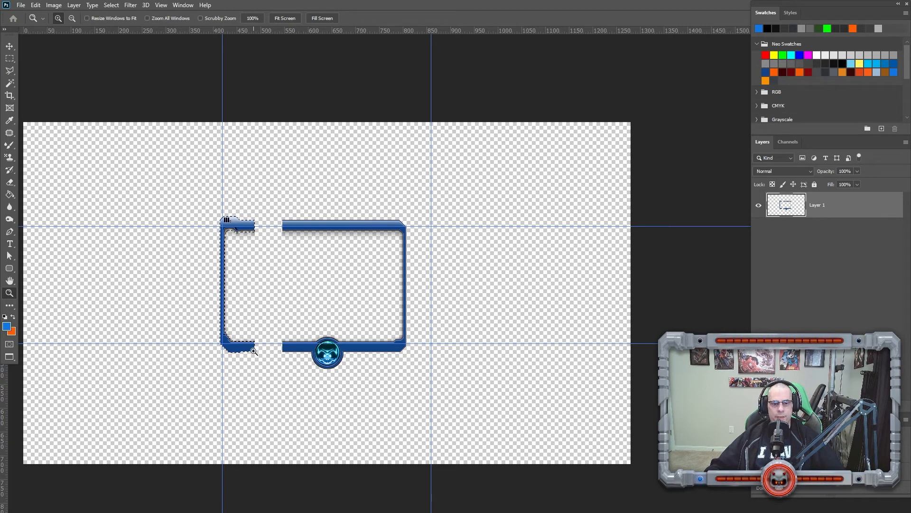
pyautogui.moveTo(210, 199); pyautogui.dragTo(314, 253)
pyautogui.moveTo(511, 286); pyautogui.dragTo(250, 242)
pyautogui.rightClick(266, 289)
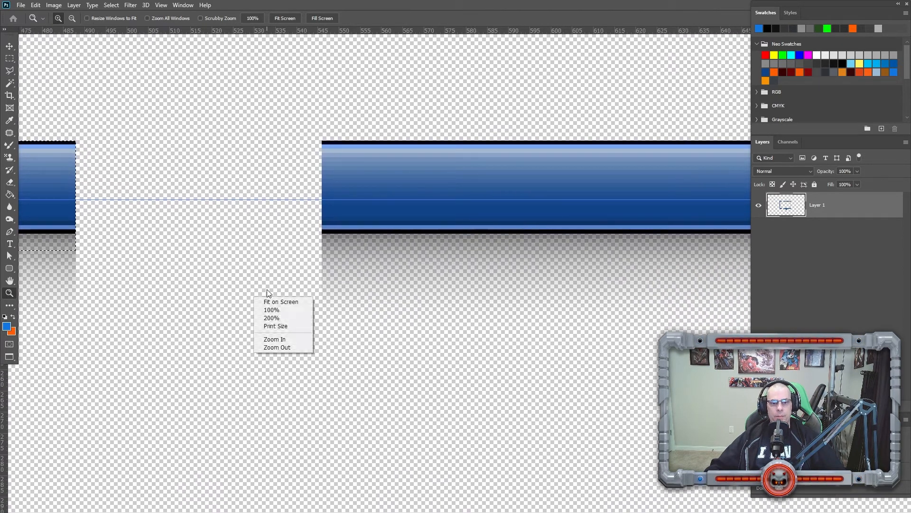
pyautogui.click(292, 296)
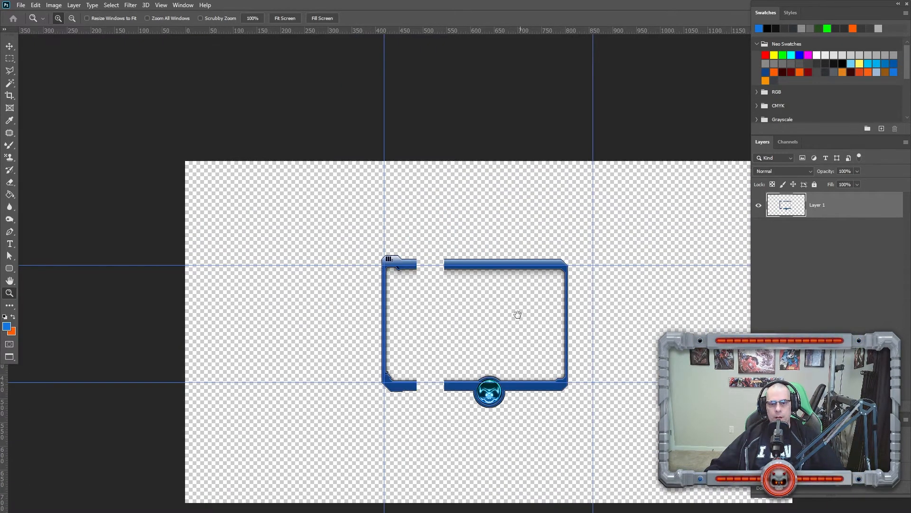
pyautogui.press('m')
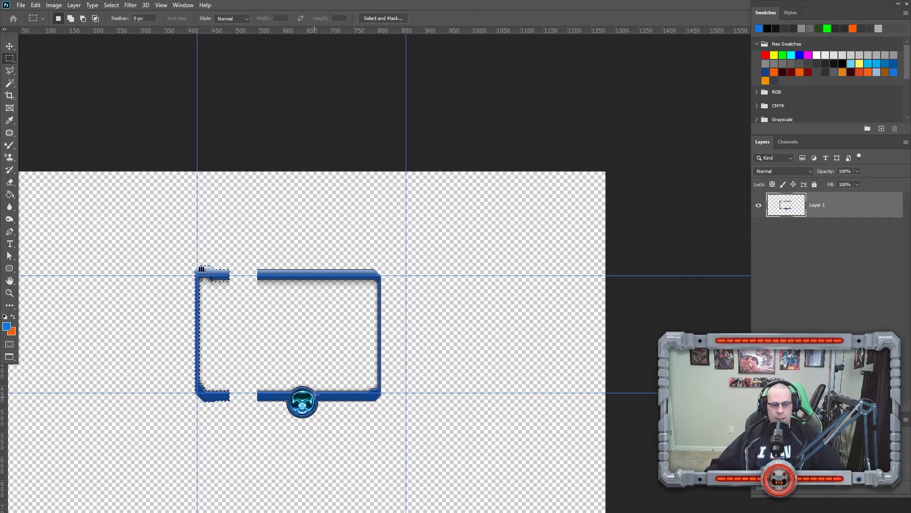
pyautogui.moveTo(415, 255); pyautogui.dragTo(351, 413)
pyautogui.press('z')
pyautogui.moveTo(345, 258); pyautogui.dragTo(411, 324)
pyautogui.moveTo(485, 301); pyautogui.dragTo(340, 301)
pyautogui.press('v')
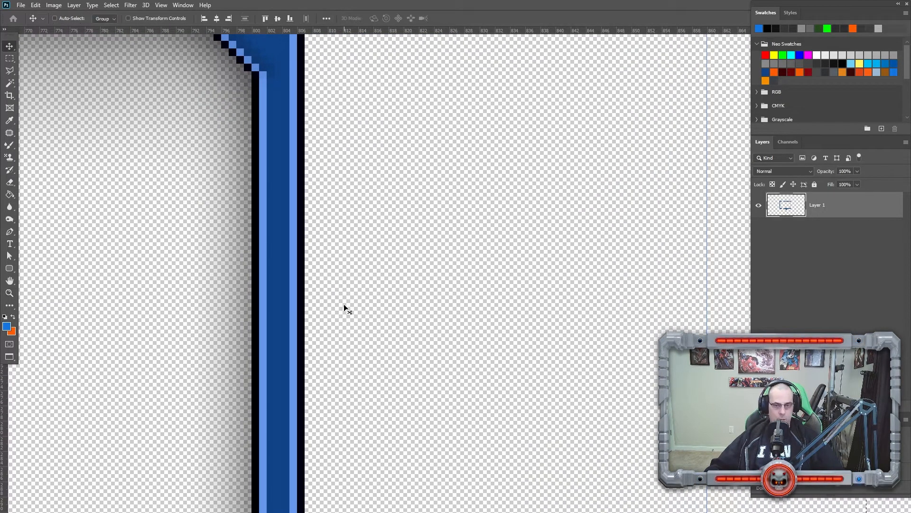
pyautogui.moveTo(517, 330); pyautogui.dragTo(388, 323)
pyautogui.moveTo(162, 294); pyautogui.dragTo(592, 307)
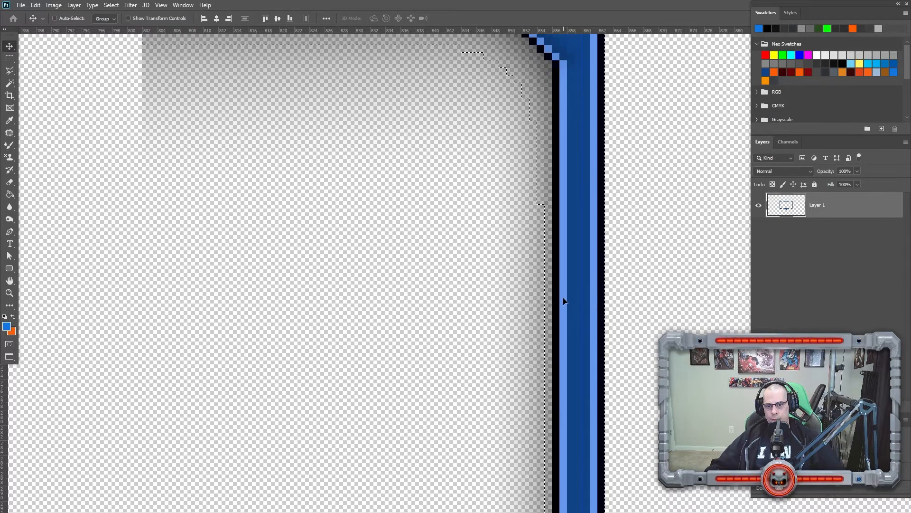
pyautogui.press('ctrl')
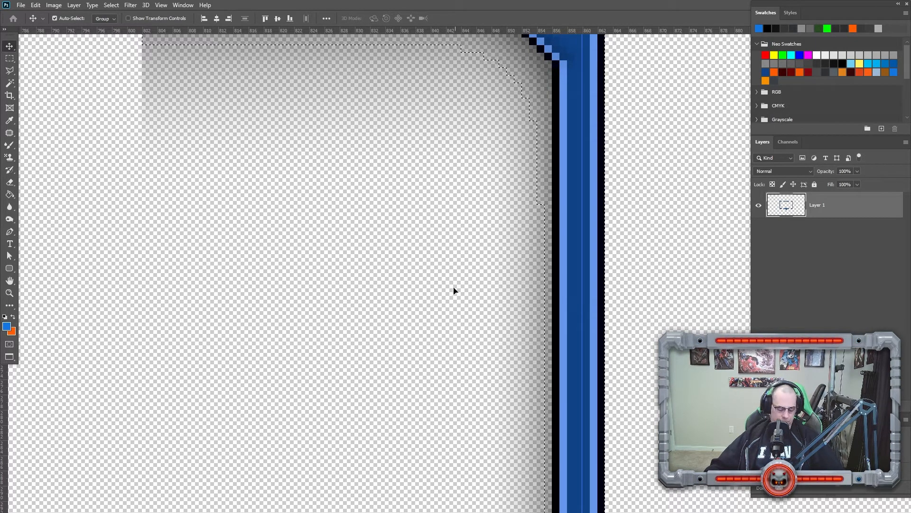
pyautogui.press('z')
pyautogui.rightClick(411, 264)
pyautogui.click(422, 277)
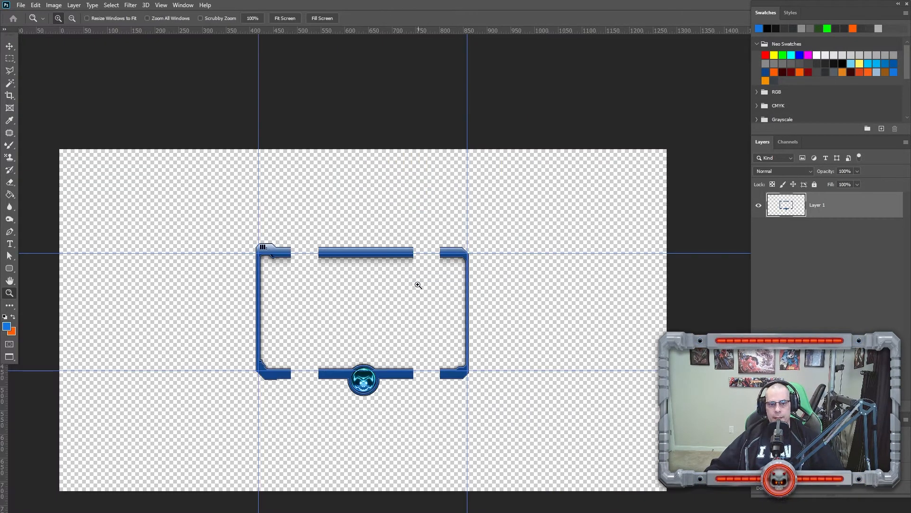
# Fill the gap in the top bar near the left corner with a duplicated neighbouring section of the bar.
pyautogui.moveTo(305, 252); pyautogui.dragTo(313, 257)
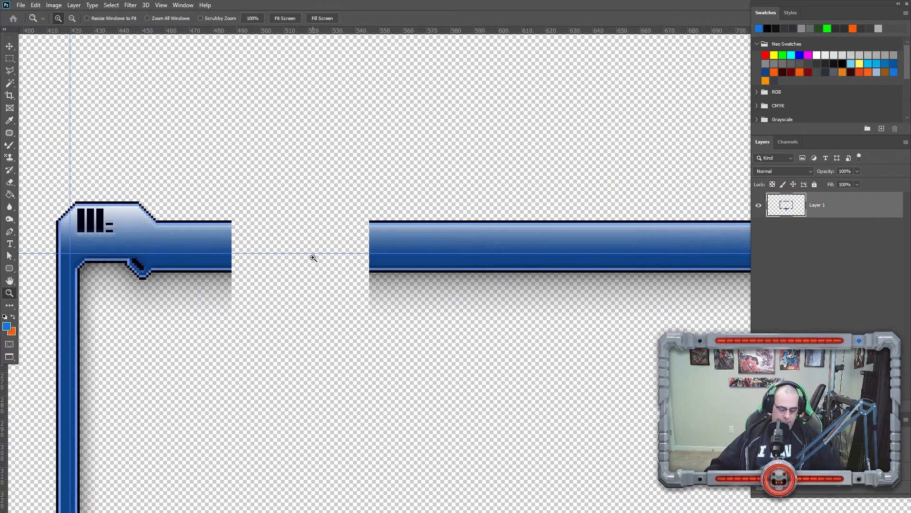
pyautogui.press('m')
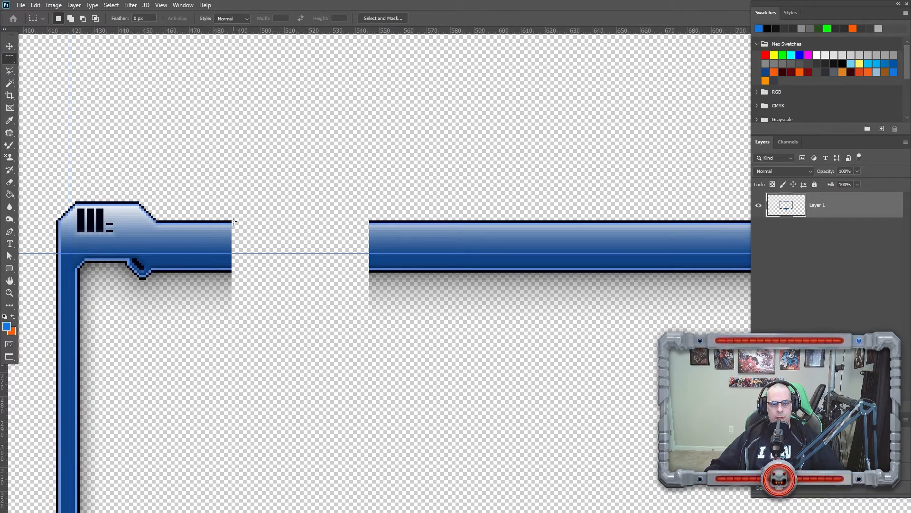
pyautogui.moveTo(232, 222); pyautogui.dragTo(368, 393)
pyautogui.press('Delete')
pyautogui.hotkey('ctrl', 'd')
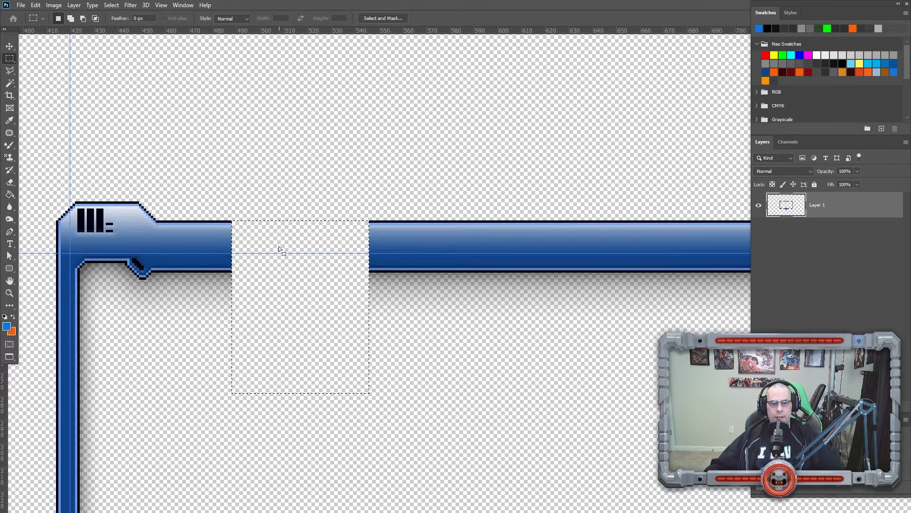
pyautogui.moveTo(278, 238); pyautogui.dragTo(416, 241)
pyautogui.moveTo(420, 242); pyautogui.dragTo(419, 239)
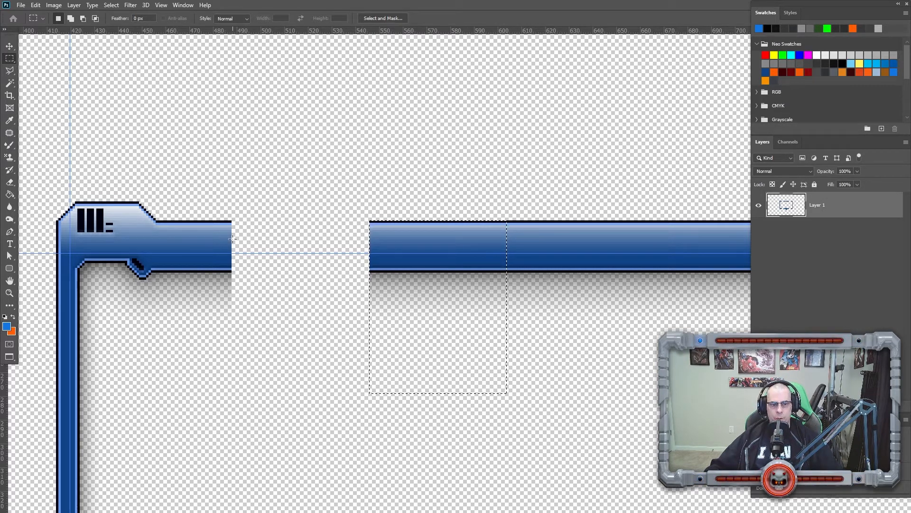
pyautogui.press('v')
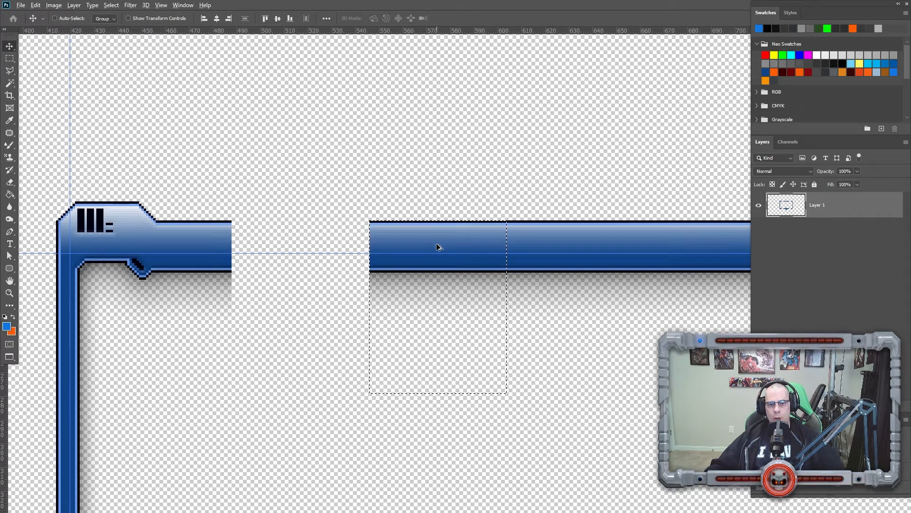
pyautogui.moveTo(438, 245); pyautogui.dragTo(301, 241)
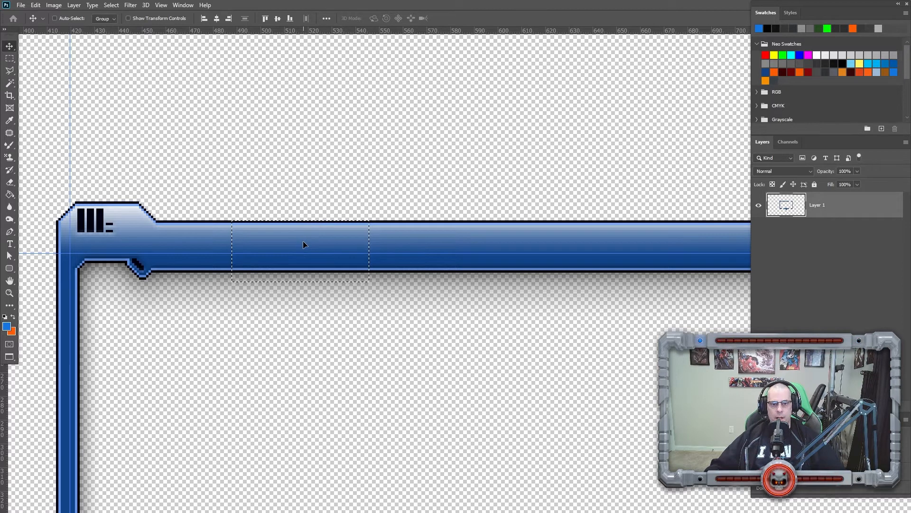
pyautogui.hotkey('ctrl', 'd')
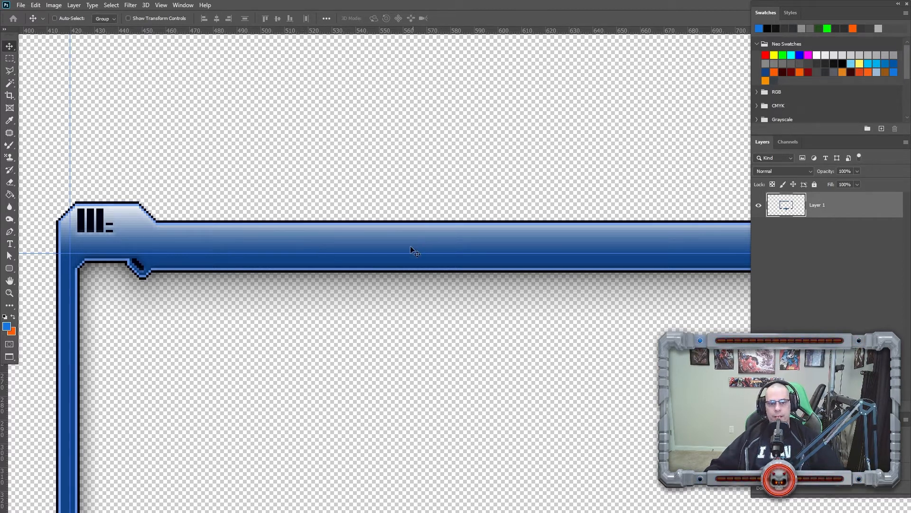
# Fill the gap in the bottom bar on the left with a duplicated adjacent section of the bar.
pyautogui.press('z')
pyautogui.rightClick(362, 258)
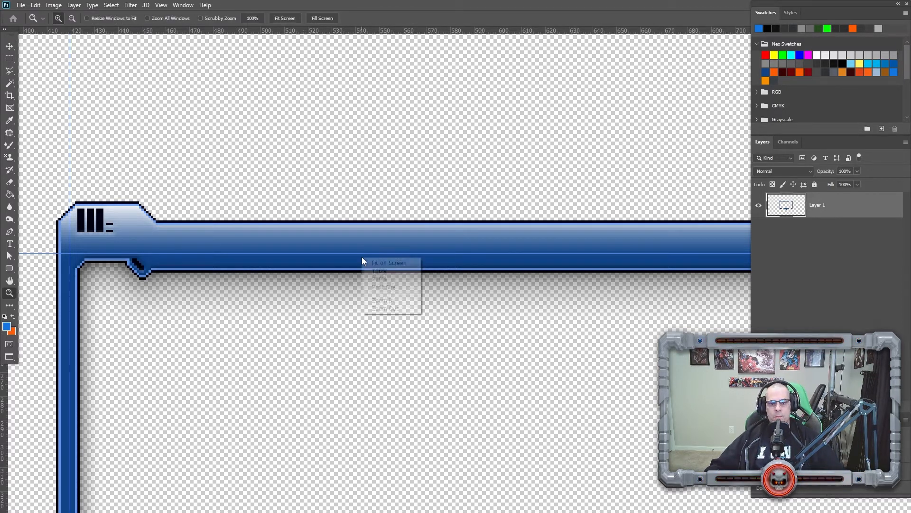
pyautogui.click(376, 271)
pyautogui.moveTo(381, 357); pyautogui.dragTo(462, 403)
pyautogui.moveTo(470, 358); pyautogui.dragTo(248, 331)
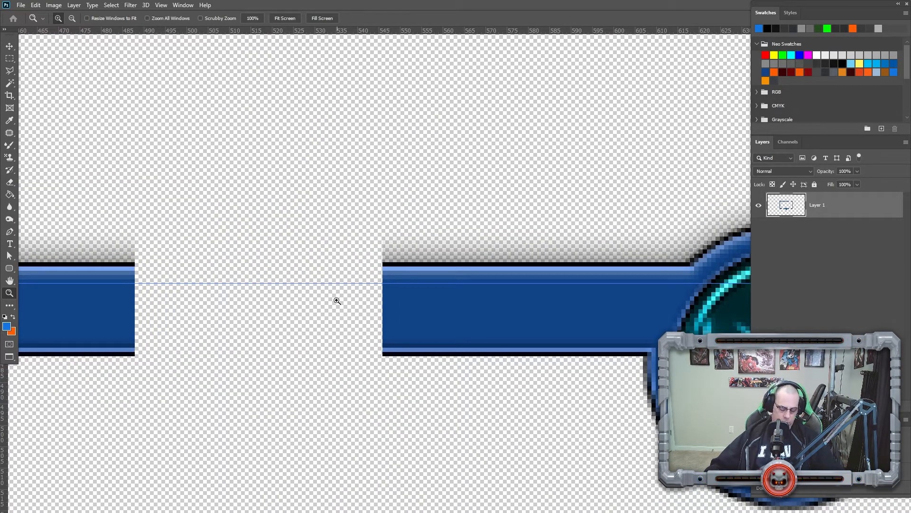
pyautogui.press('m')
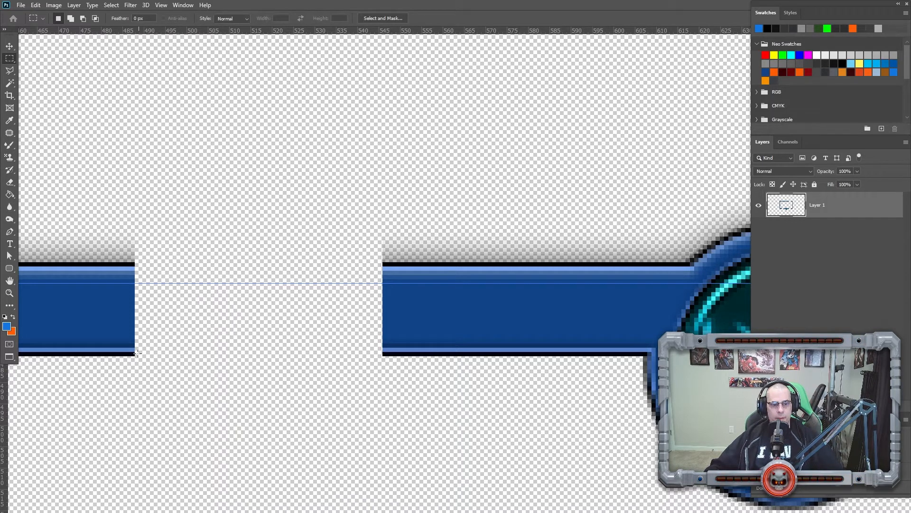
pyautogui.moveTo(136, 354); pyautogui.dragTo(383, 164)
pyautogui.moveTo(265, 267); pyautogui.dragTo(512, 269)
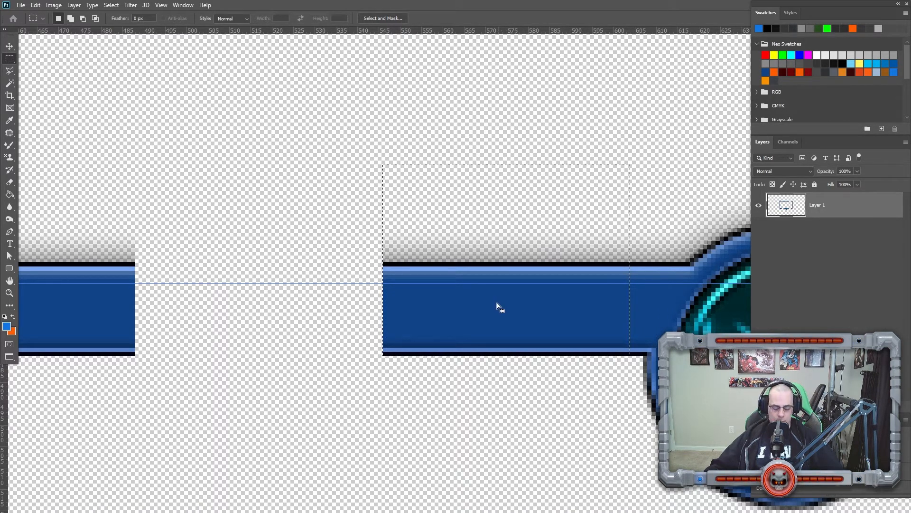
pyautogui.press('v')
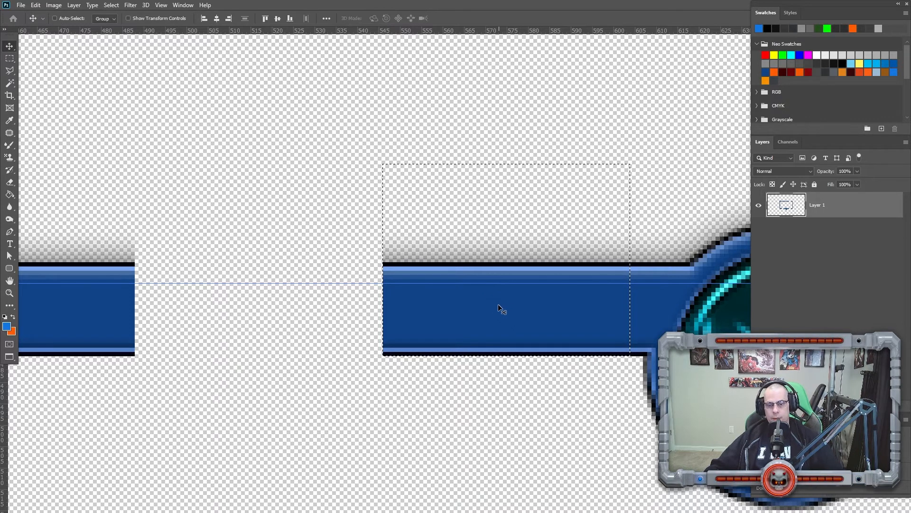
pyautogui.moveTo(501, 307); pyautogui.dragTo(255, 310)
pyautogui.hotkey('ctrl', 'd')
# Zoom in to inspect the remaining gaps in the top and bottom bars on the frame's right side.
pyautogui.press('z')
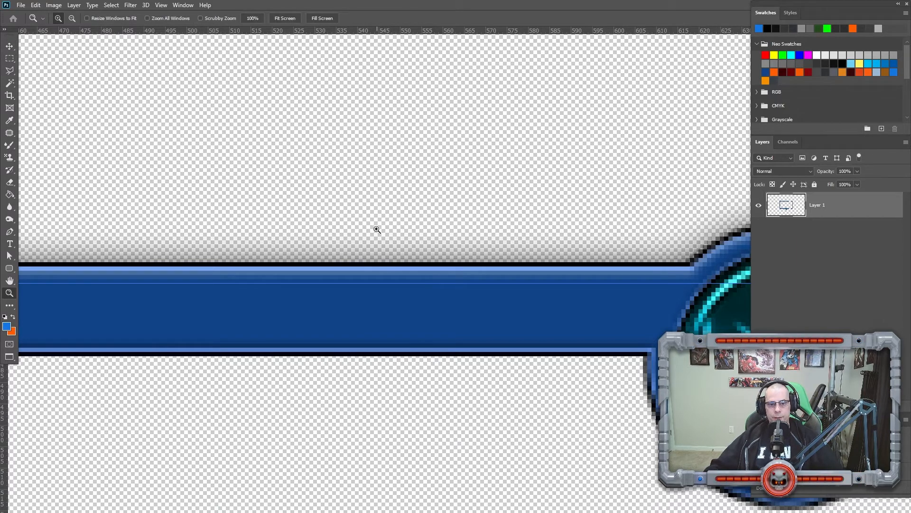
pyautogui.rightClick(377, 229)
pyautogui.click(385, 245)
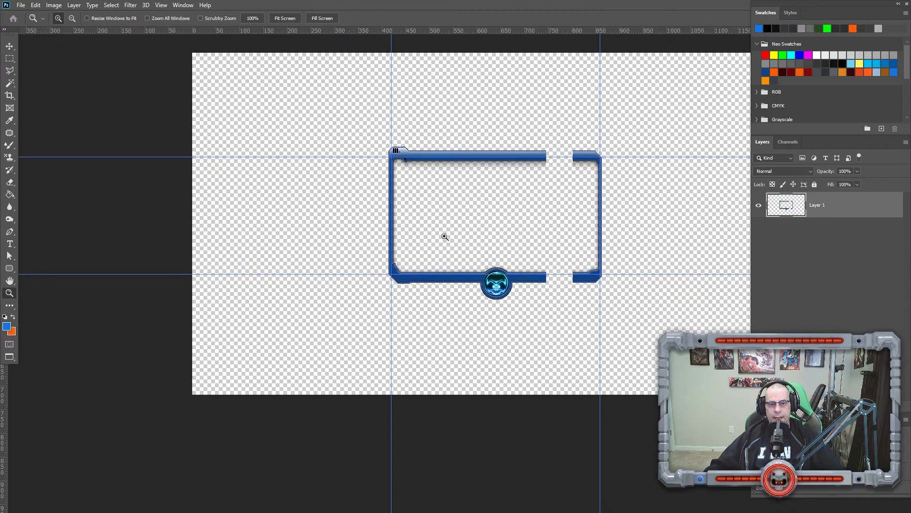
pyautogui.moveTo(533, 135); pyautogui.dragTo(597, 195)
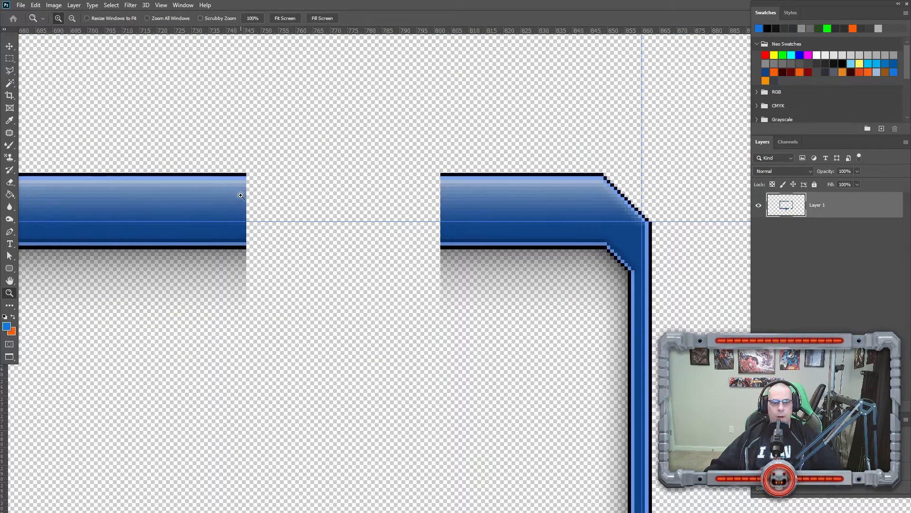
pyautogui.click(261, 229)
pyautogui.moveTo(185, 375); pyautogui.dragTo(607, 185)
pyautogui.moveTo(190, 199); pyautogui.dragTo(403, 137)
pyautogui.moveTo(433, 421); pyautogui.dragTo(280, 377)
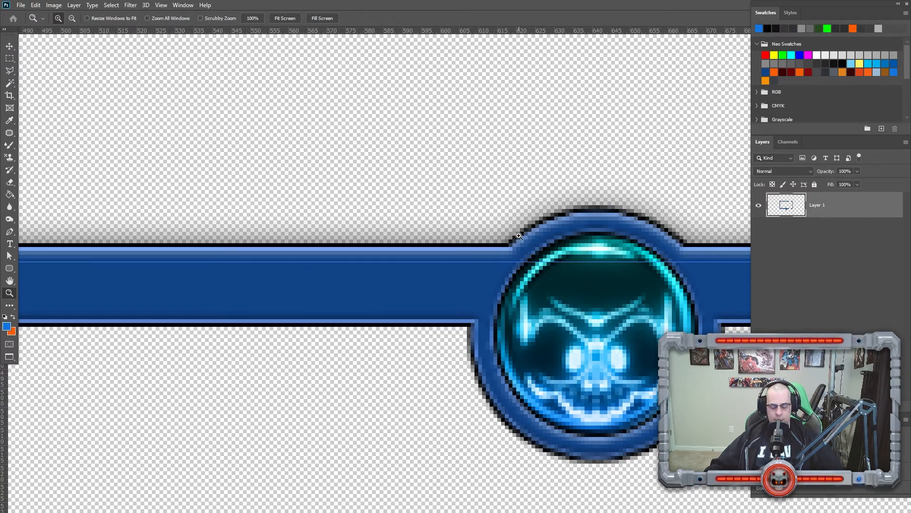
# Fill the gap in the top bar on the right by stretching a one-pixel slice of the bar across to the corner section.
pyautogui.press('m')
pyautogui.moveTo(527, 191); pyautogui.dragTo(361, 337)
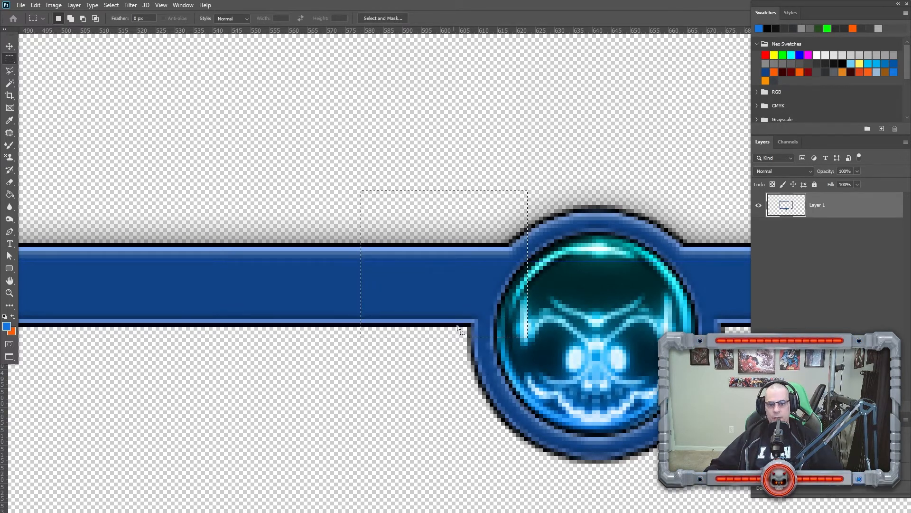
pyautogui.hotkey('ctrl', 'd')
pyautogui.moveTo(606, 205); pyautogui.dragTo(441, 335)
pyautogui.moveTo(409, 150); pyautogui.dragTo(435, 374)
pyautogui.moveTo(399, 326); pyautogui.dragTo(350, 315)
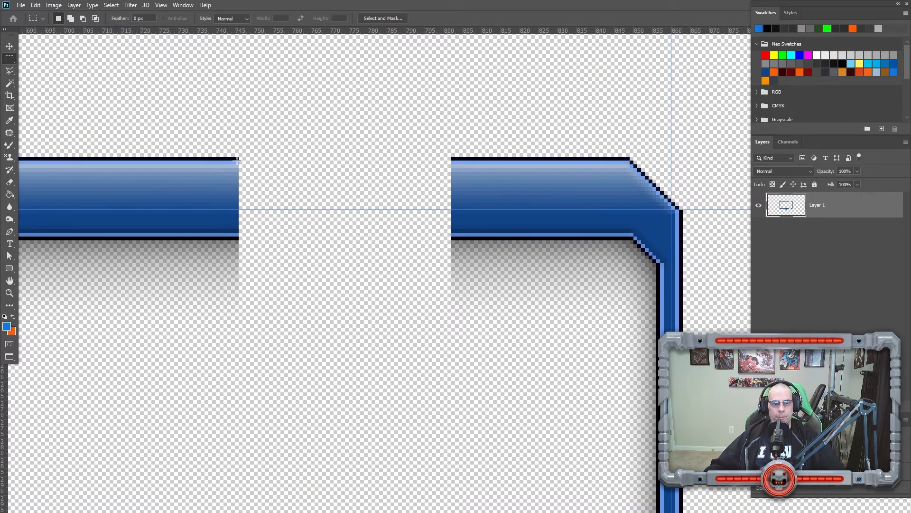
pyautogui.moveTo(238, 157); pyautogui.dragTo(237, 376)
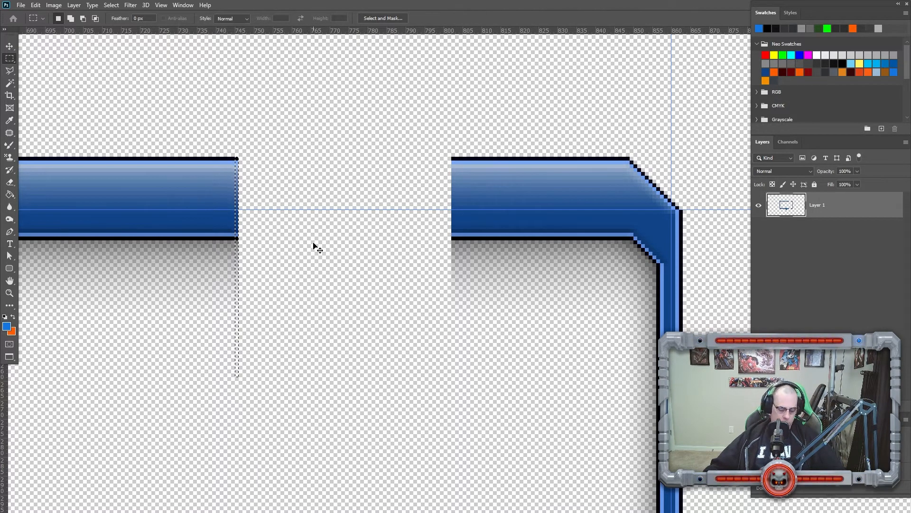
pyautogui.hotkey('ctrl', 't')
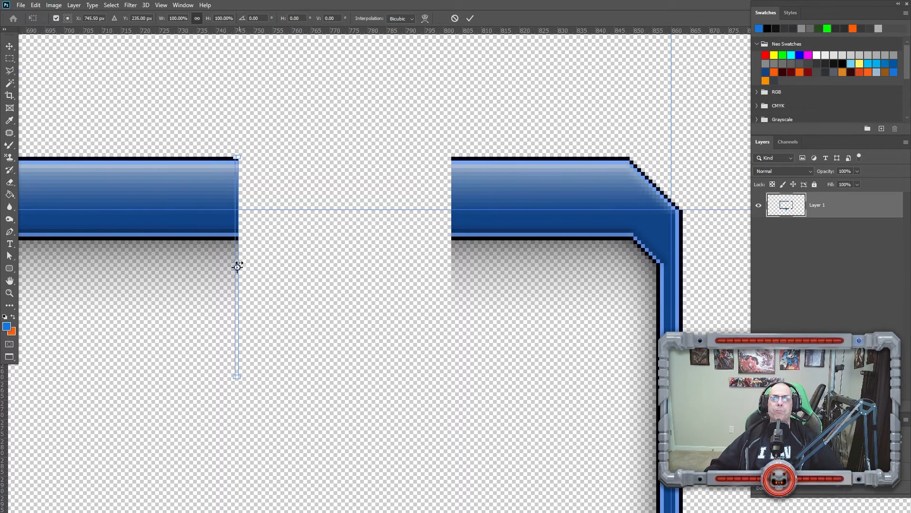
pyautogui.moveTo(239, 264); pyautogui.dragTo(451, 256)
pyautogui.press('Return')
pyautogui.hotkey('ctrl', 'd')
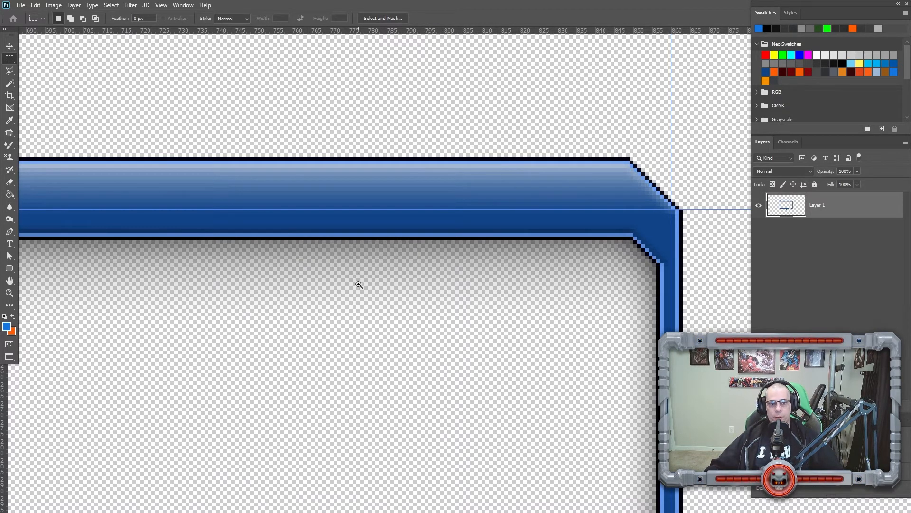
# Fill the gap in the bottom bar on the frame's right side by extending the bar across it.
pyautogui.press('z')
pyautogui.scroll(-5, 362, 315)
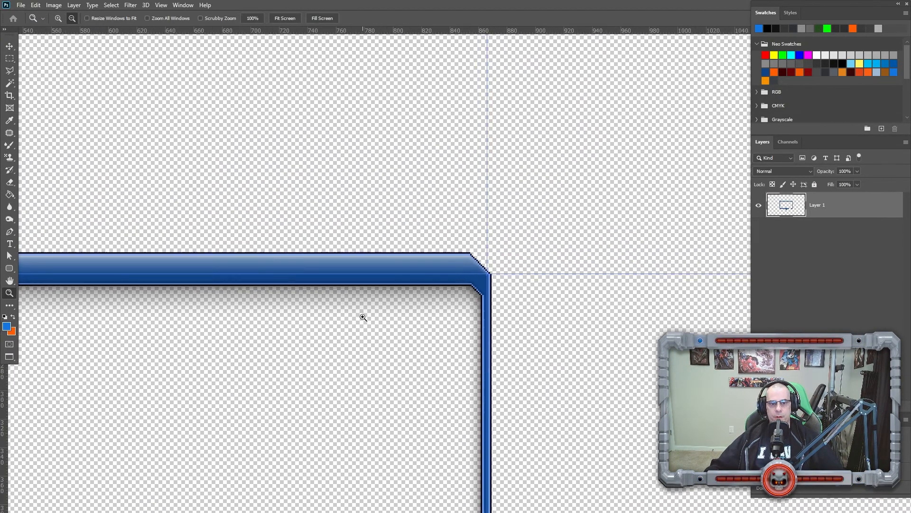
pyautogui.click(363, 317)
pyautogui.moveTo(382, 319); pyautogui.dragTo(402, 72)
pyautogui.moveTo(387, 422); pyautogui.dragTo(323, 383)
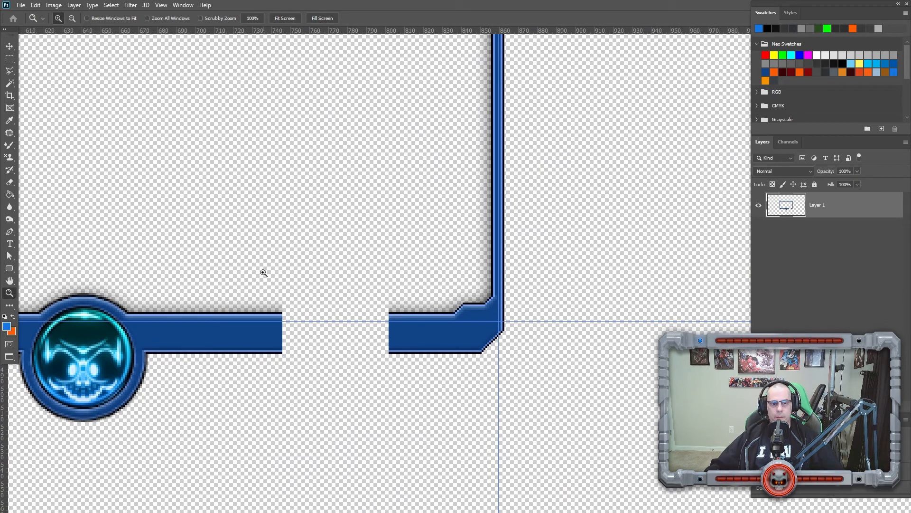
pyautogui.scroll(5, 291, 346)
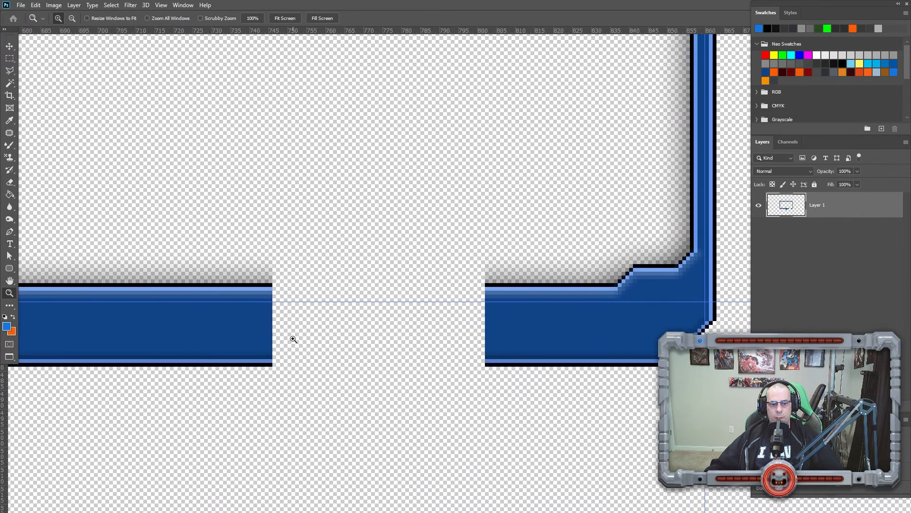
pyautogui.scroll(1, 292, 339)
pyautogui.press('m')
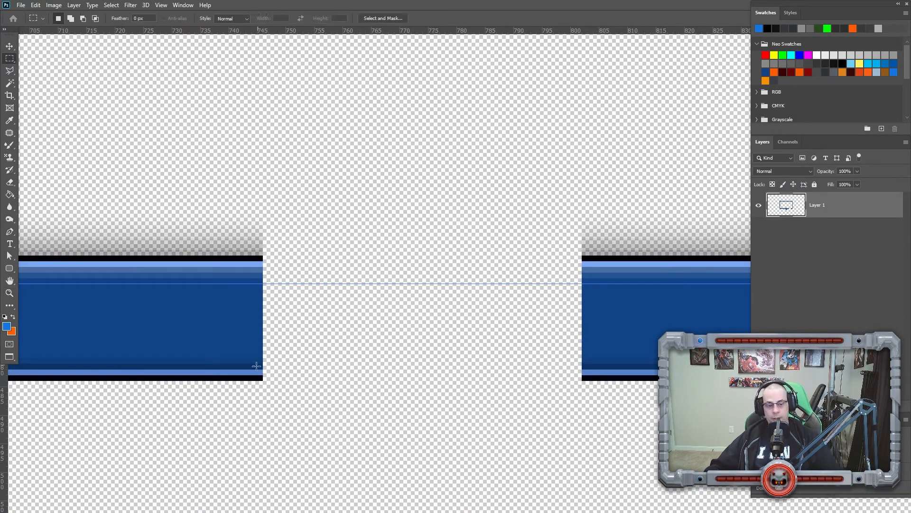
pyautogui.moveTo(266, 376); pyautogui.dragTo(578, 143)
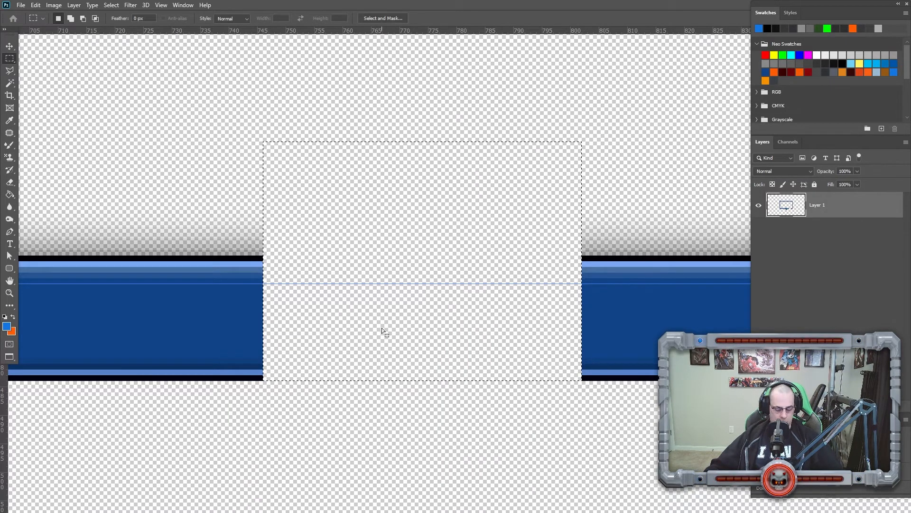
pyautogui.moveTo(389, 326)
pyautogui.mouseDown()
pyautogui.moveTo(70, 323)
pyautogui.moveTo(393, 316)
pyautogui.mouseUp()
pyautogui.press('v')
pyautogui.hotkey('ctrl', 'd')
pyautogui.press('z')
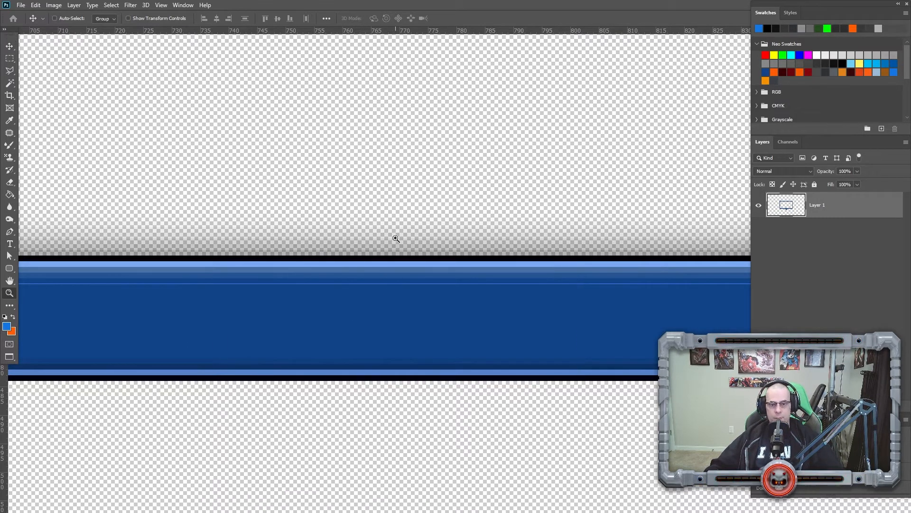
# Move the top and left guides out to the outer edges of the frame's top-left tab.
pyautogui.rightClick(394, 239)
pyautogui.click(408, 252)
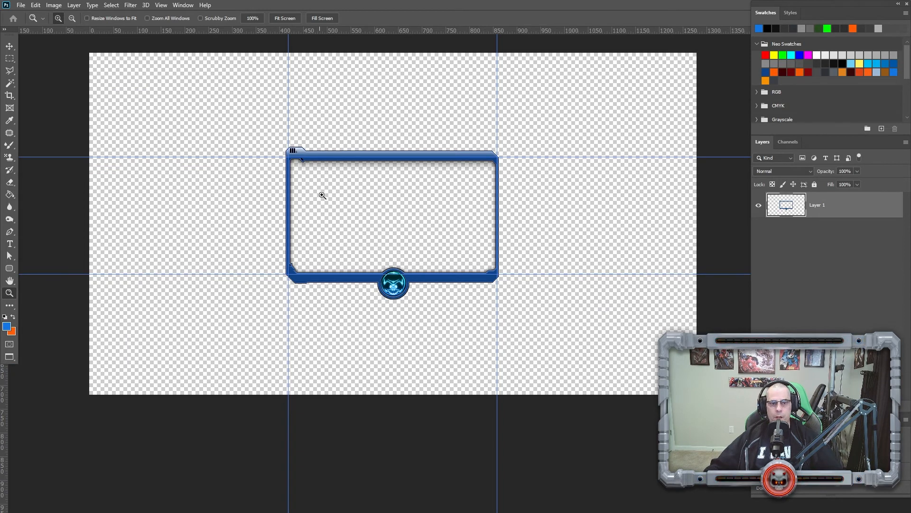
pyautogui.moveTo(261, 122); pyautogui.dragTo(335, 187)
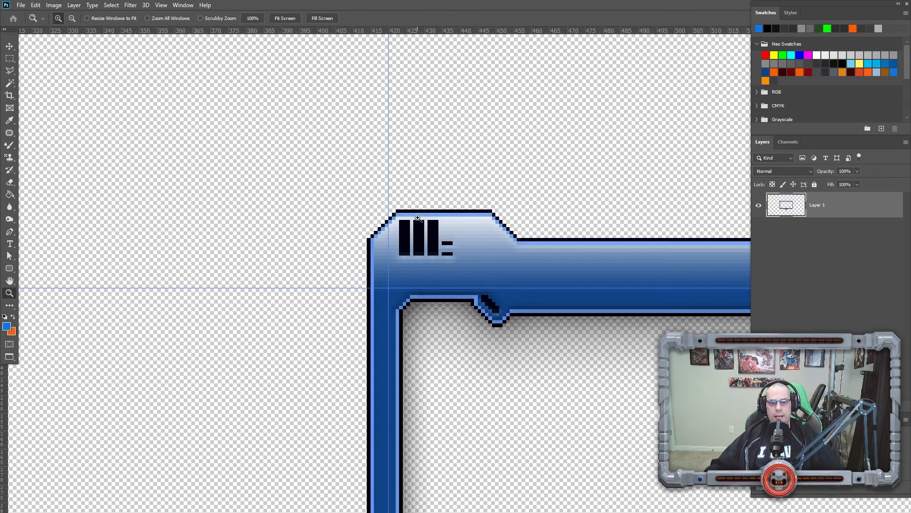
pyautogui.rightClick(443, 247)
pyautogui.click(456, 253)
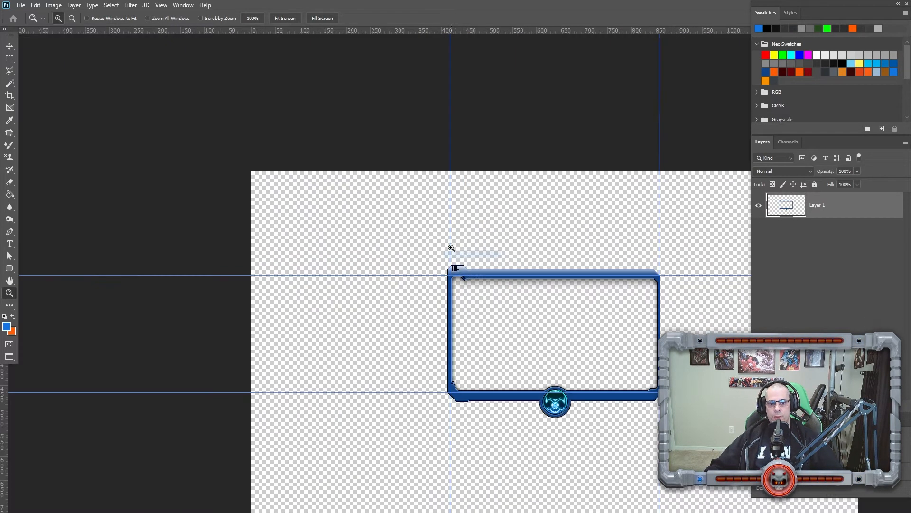
pyautogui.moveTo(530, 359); pyautogui.dragTo(346, 288)
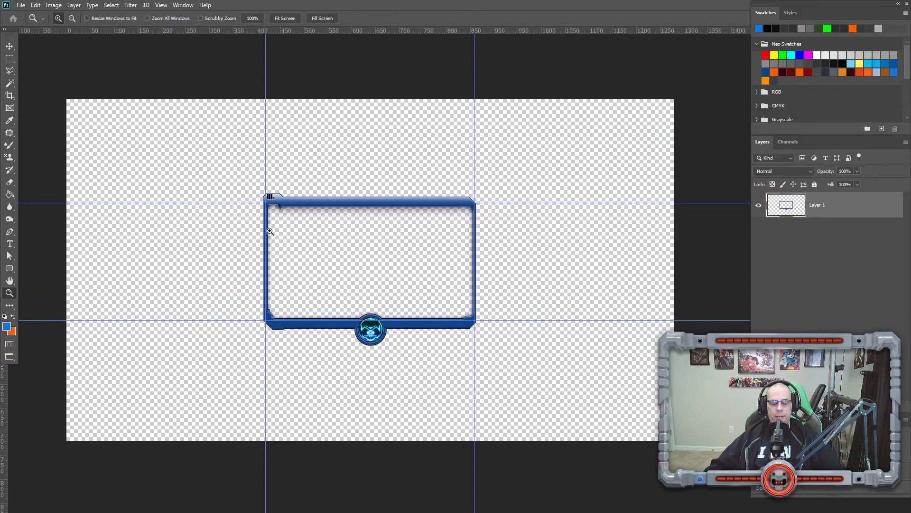
pyautogui.click(270, 196)
pyautogui.click(271, 196)
pyautogui.click(270, 196)
pyautogui.click(270, 196)
pyautogui.click(270, 196)
pyautogui.click(272, 197)
pyautogui.click(272, 197)
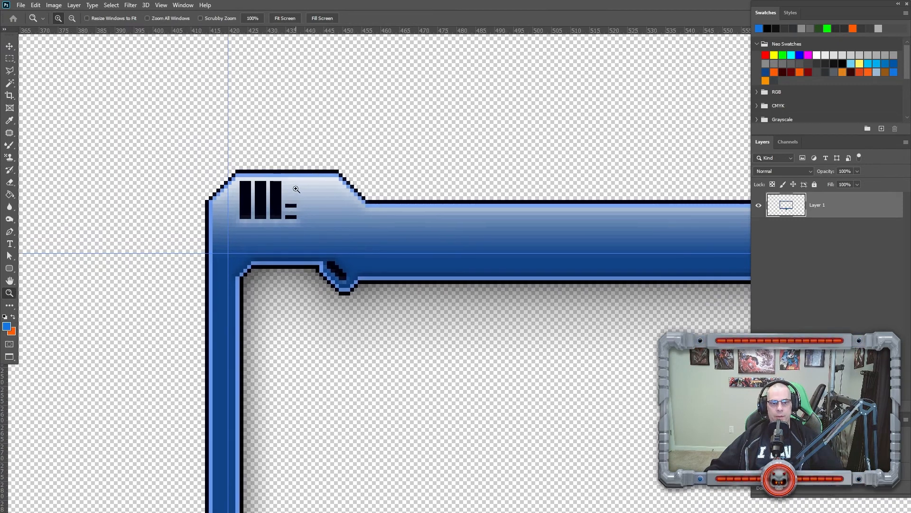
pyautogui.click(296, 189)
pyautogui.click(296, 189)
pyautogui.moveTo(307, 179); pyautogui.dragTo(357, 276)
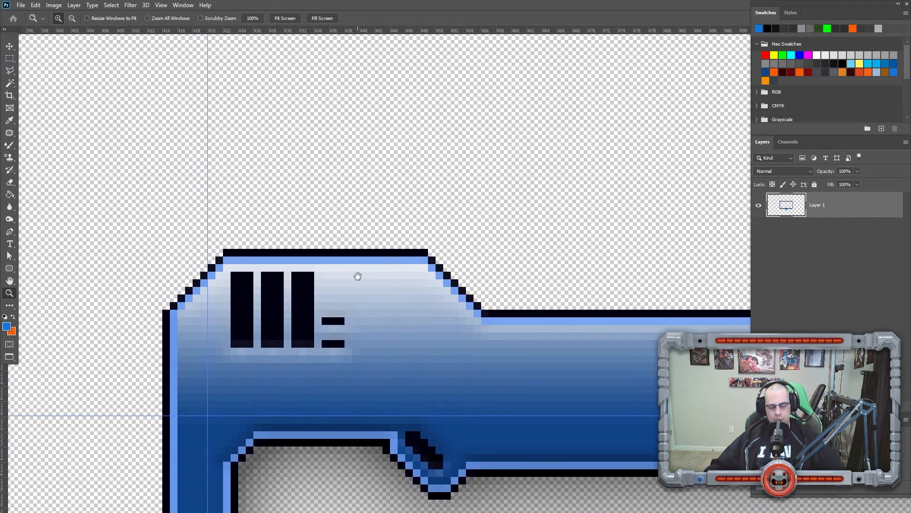
pyautogui.press('m')
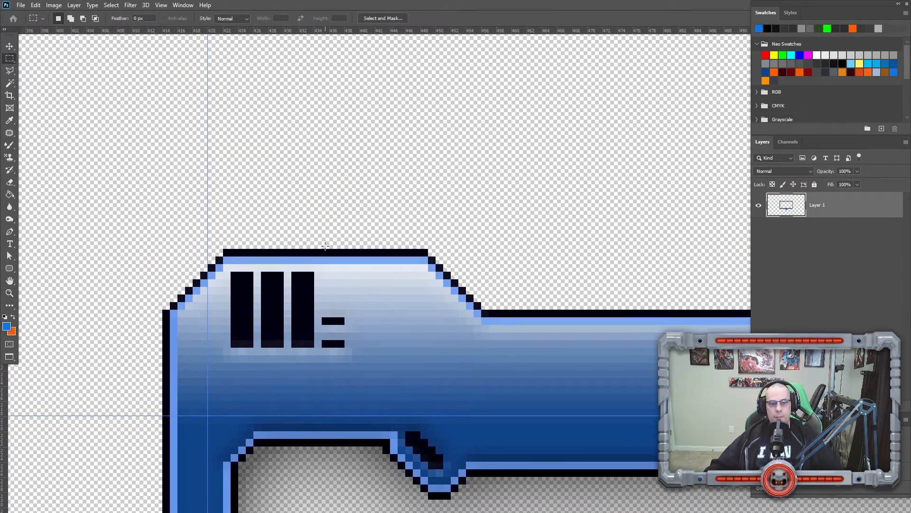
pyautogui.moveTo(326, 246); pyautogui.dragTo(366, 208)
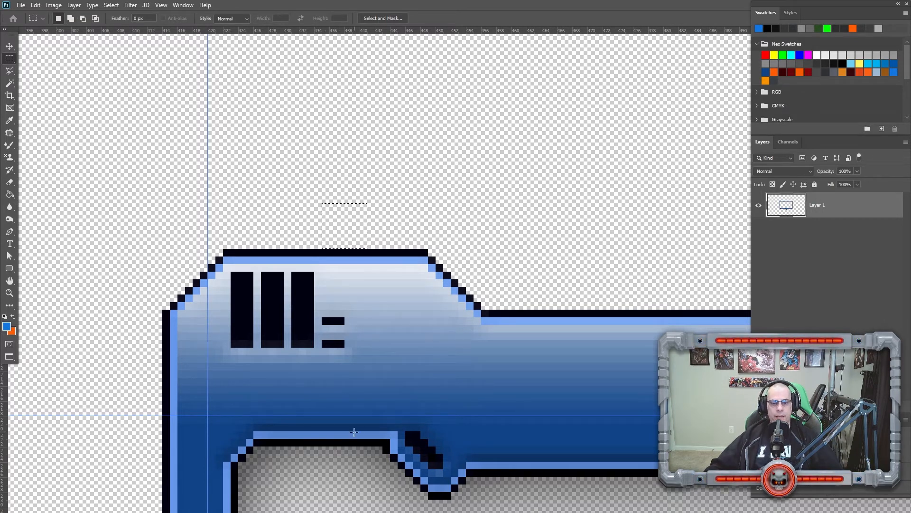
pyautogui.moveTo(347, 417); pyautogui.dragTo(143, 361)
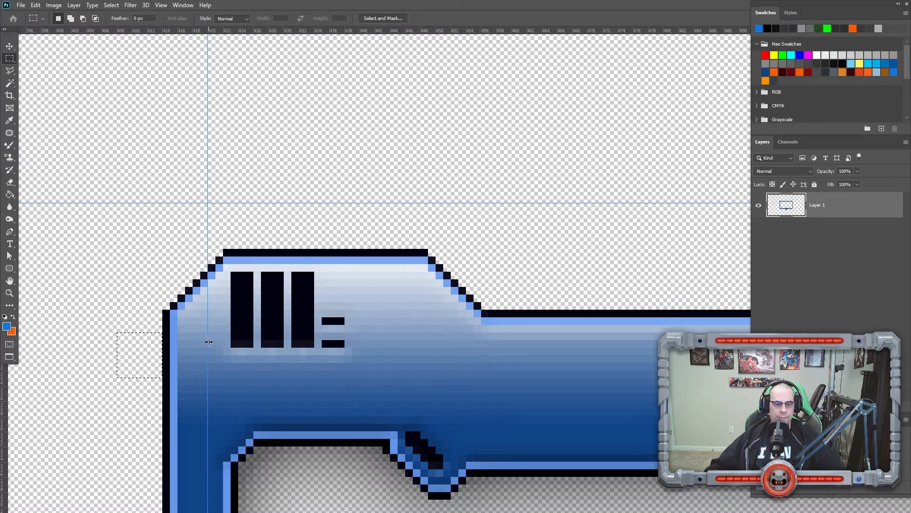
pyautogui.moveTo(209, 341); pyautogui.dragTo(118, 341)
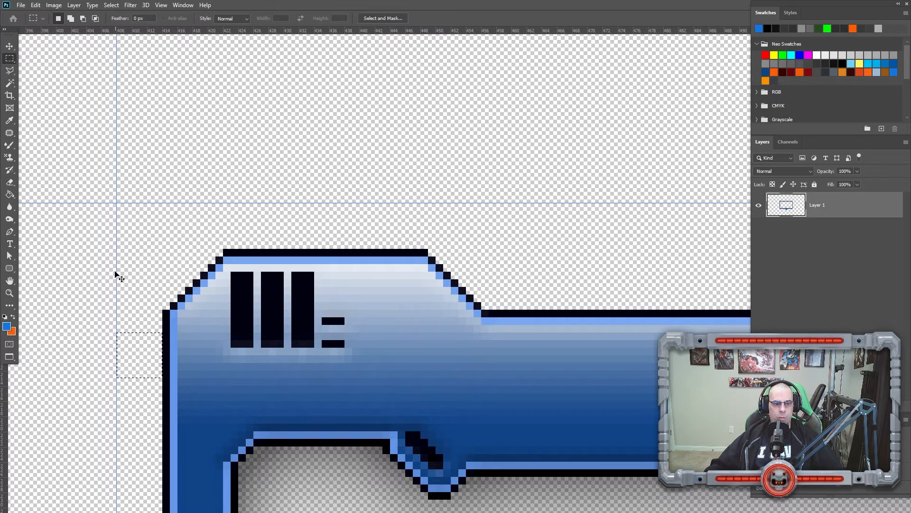
pyautogui.moveTo(120, 271)
pyautogui.mouseDown()
pyautogui.moveTo(169, 260)
pyautogui.moveTo(143, 261)
pyautogui.moveTo(161, 267)
pyautogui.moveTo(118, 268)
pyautogui.moveTo(202, 266)
pyautogui.moveTo(128, 273)
pyautogui.moveTo(158, 276)
pyautogui.moveTo(173, 264)
pyautogui.moveTo(117, 267)
pyautogui.mouseUp()
# Move the bottom guide down to the lower edge of the skull emblem below the frame.
pyautogui.press('z')
pyautogui.rightClick(274, 308)
pyautogui.click(287, 327)
pyautogui.moveTo(563, 320); pyautogui.dragTo(252, 306)
pyautogui.moveTo(199, 387); pyautogui.dragTo(284, 436)
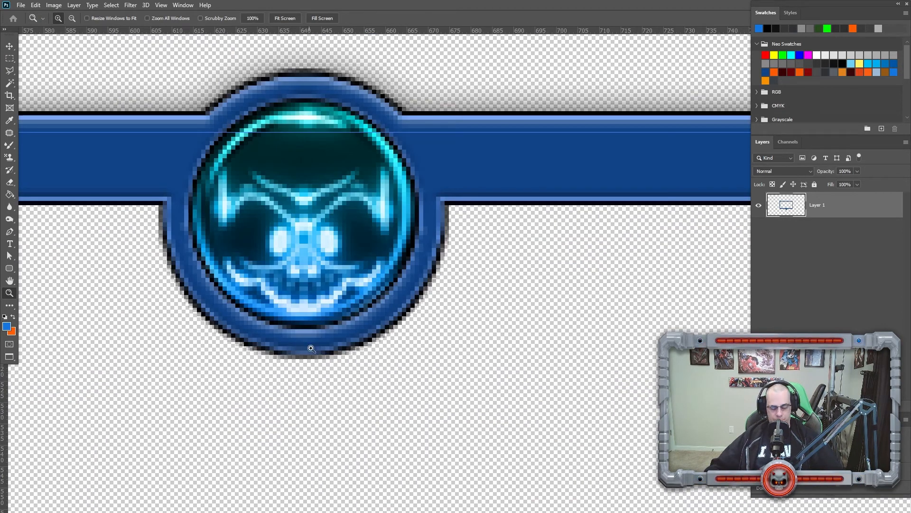
pyautogui.press('m')
pyautogui.moveTo(301, 362); pyautogui.dragTo(332, 385)
pyautogui.moveTo(344, 132); pyautogui.dragTo(323, 383)
pyautogui.moveTo(338, 346); pyautogui.dragTo(224, 355)
pyautogui.moveTo(516, 327); pyautogui.dragTo(484, 414)
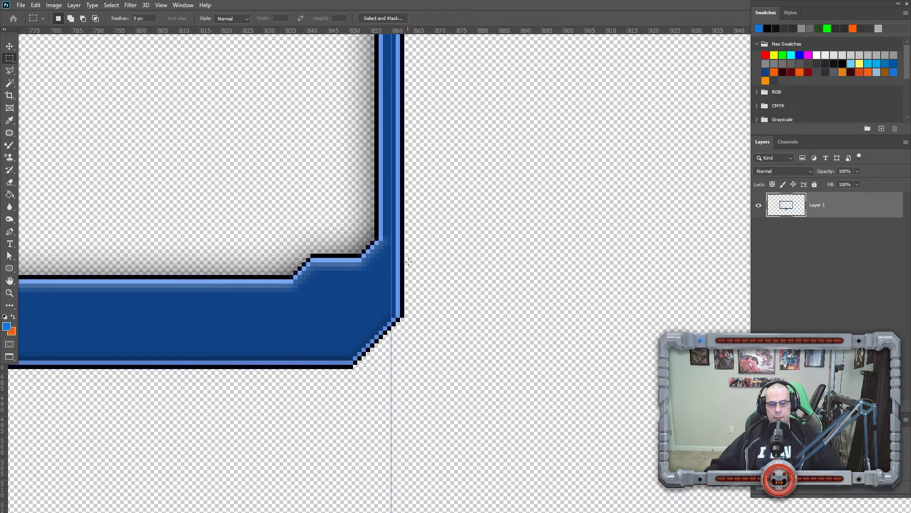
# Move the right guide to the outer edge of the frame's right side.
pyautogui.moveTo(405, 261); pyautogui.dragTo(431, 288)
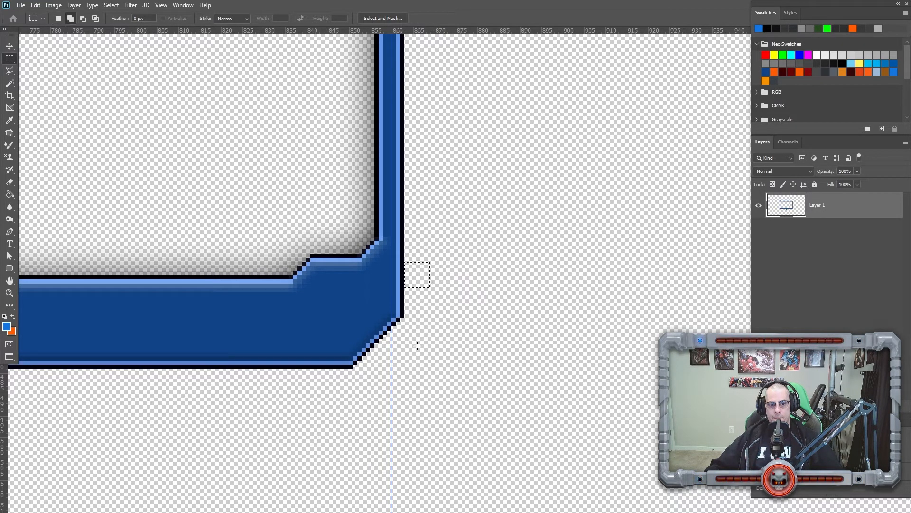
pyautogui.moveTo(392, 358); pyautogui.dragTo(431, 335)
pyautogui.press('z')
pyautogui.rightClick(337, 246)
pyautogui.click(352, 261)
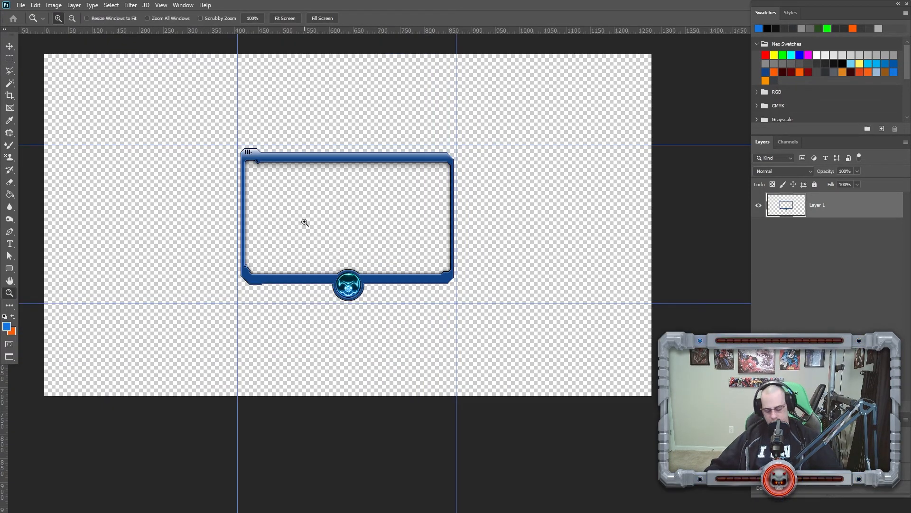
# Select the area enclosed by the guides and crop the canvas to it.
pyautogui.press('m')
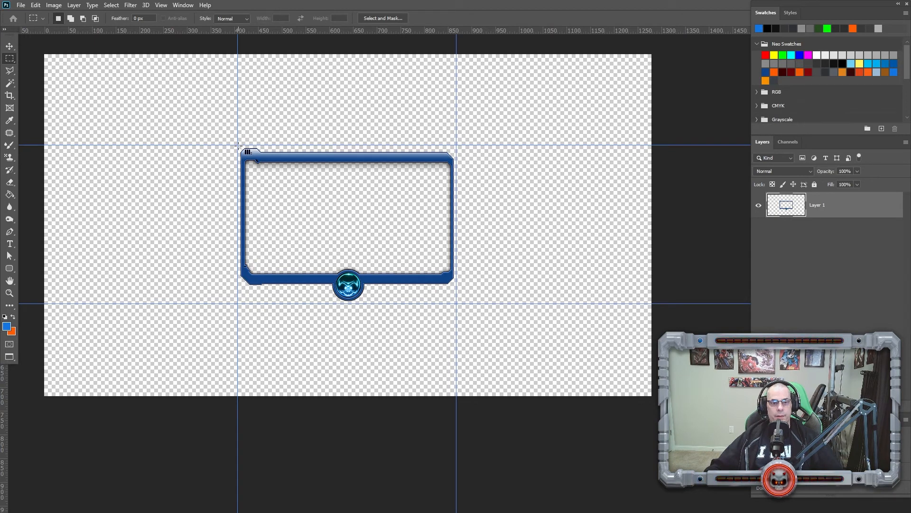
pyautogui.moveTo(239, 145); pyautogui.dragTo(456, 307)
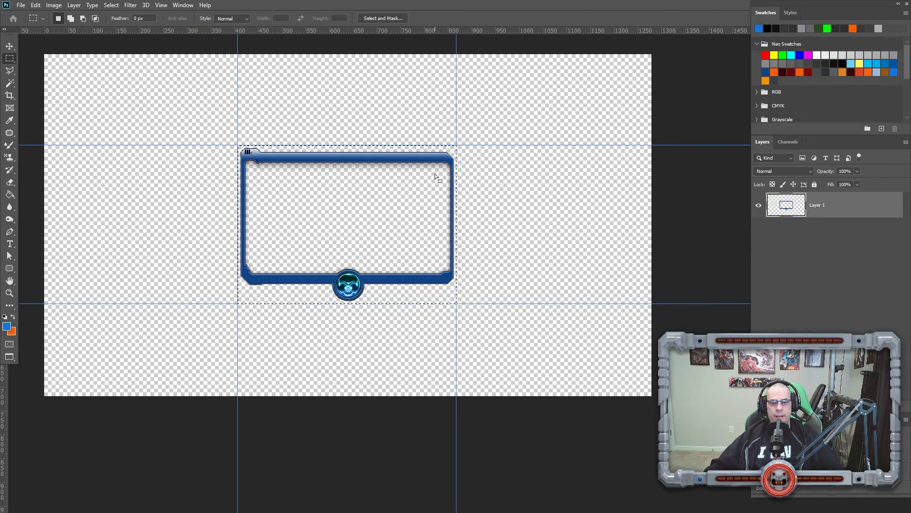
pyautogui.click(53, 5)
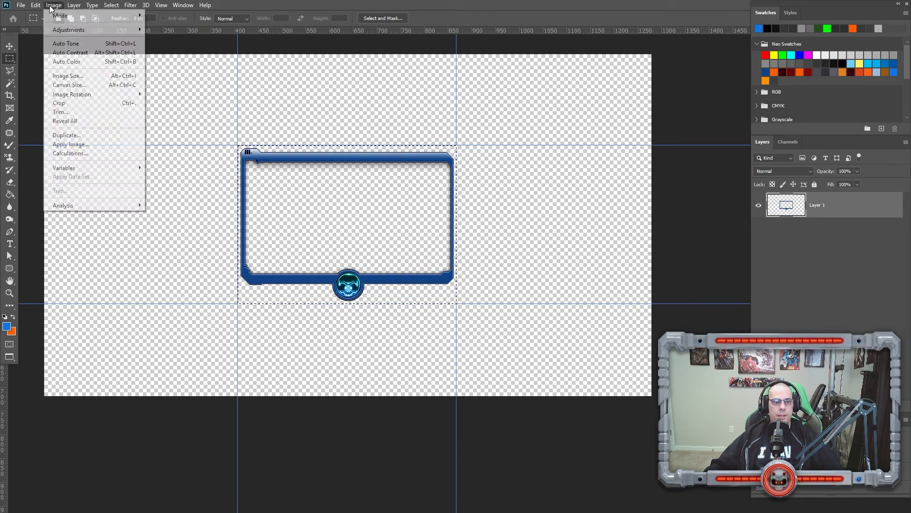
pyautogui.click(53, 104)
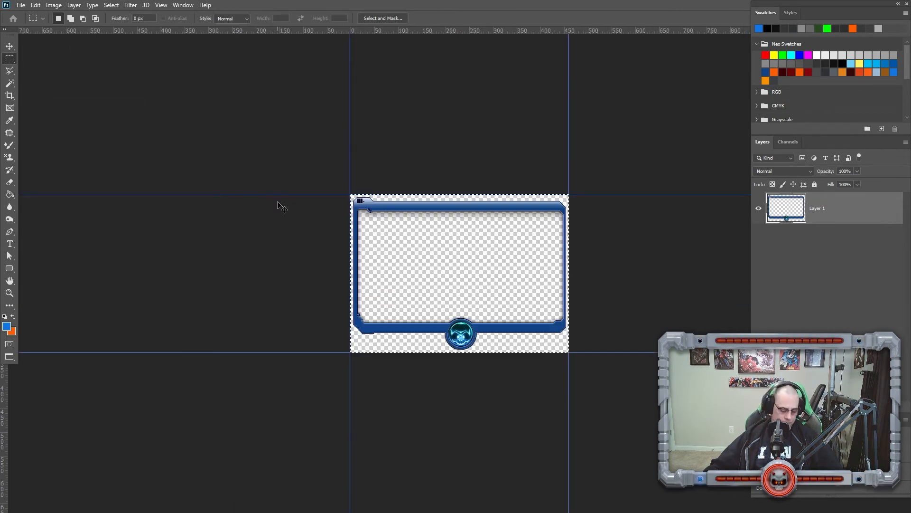